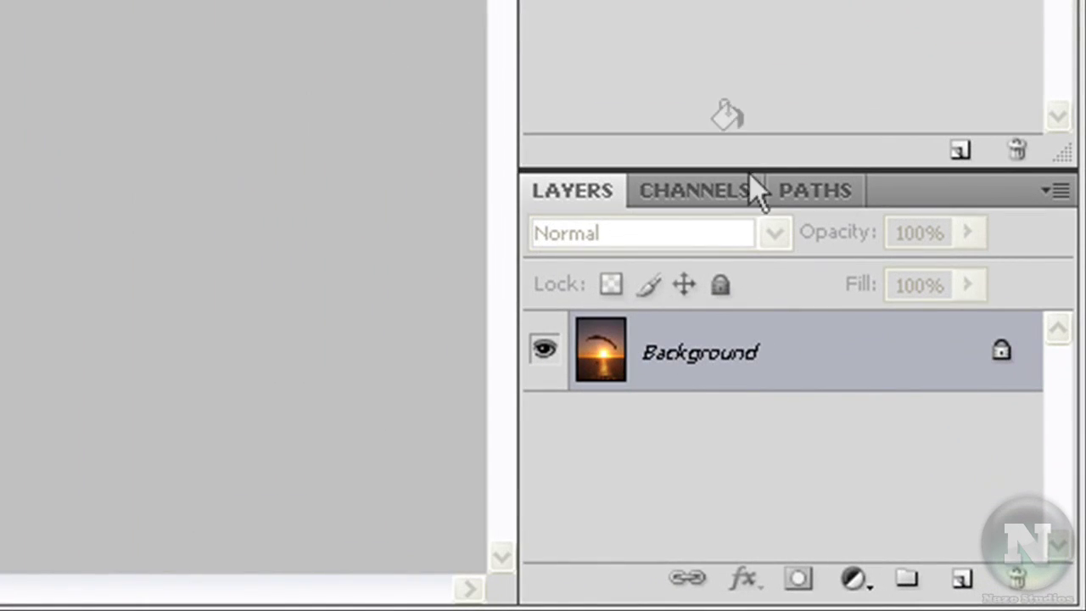
# - Switch atardecerwm32.jpg to Lab Color mode and create a Background copy layer
pyautogui.click(721, 194)
pyautogui.click(562, 195)
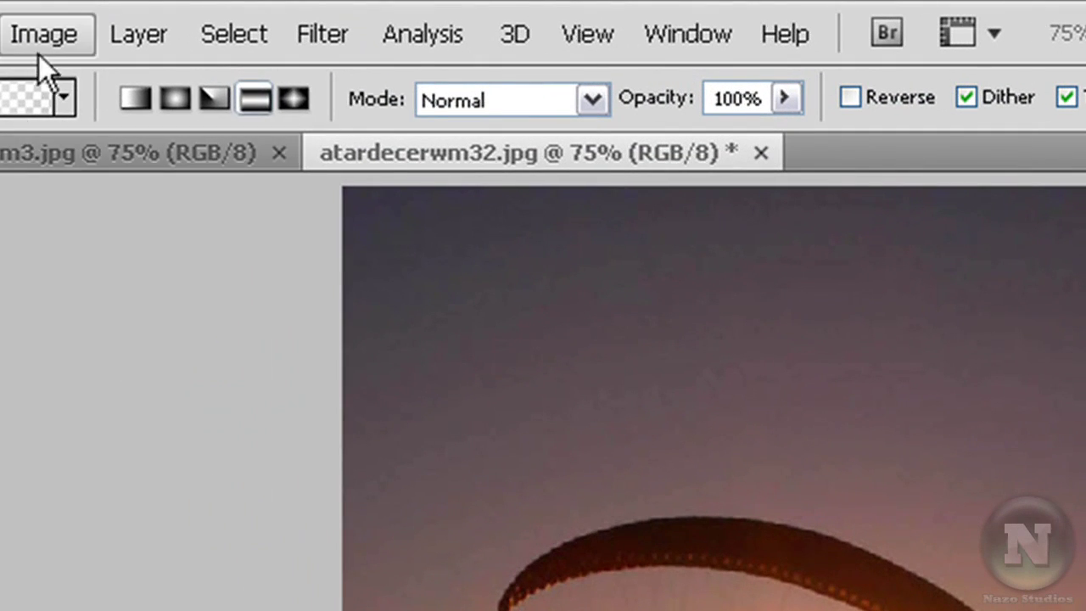
pyautogui.click(40, 39)
pyautogui.moveTo(203, 79)
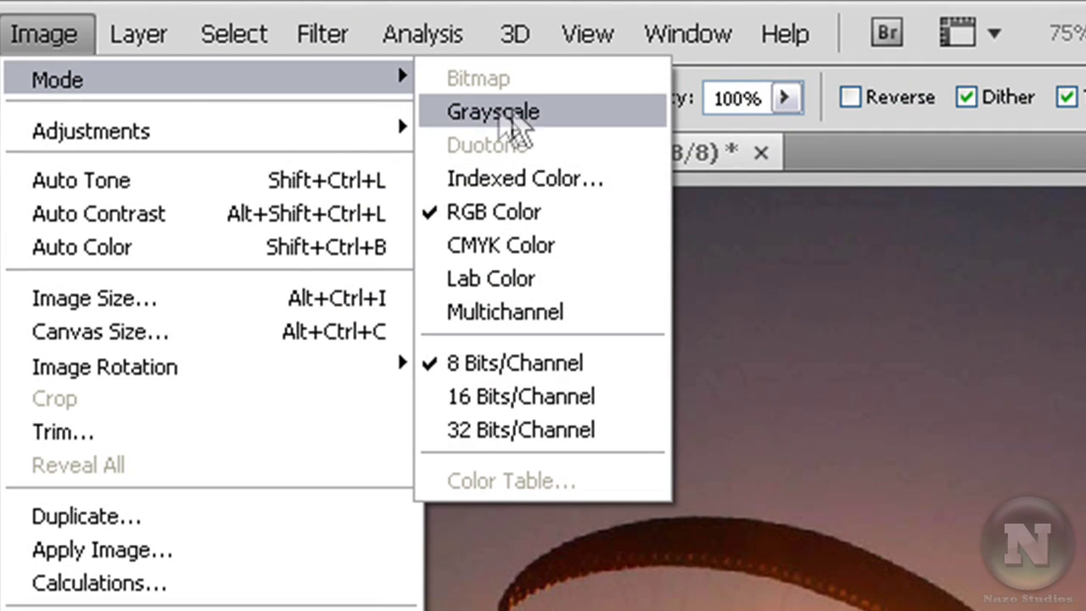
pyautogui.click(544, 281)
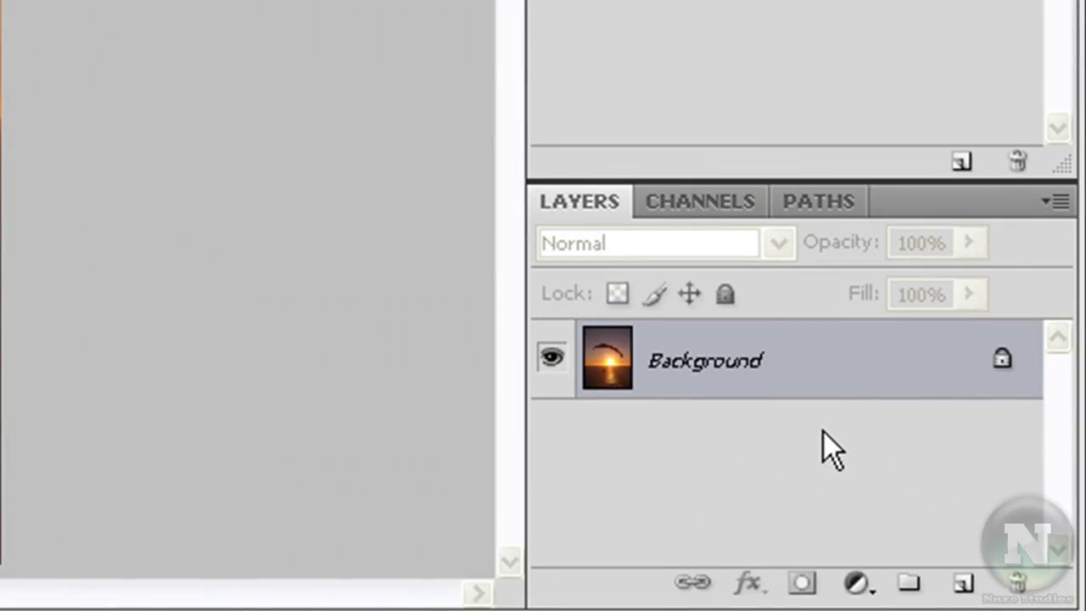
pyautogui.moveTo(975, 354); pyautogui.dragTo(943, 402)
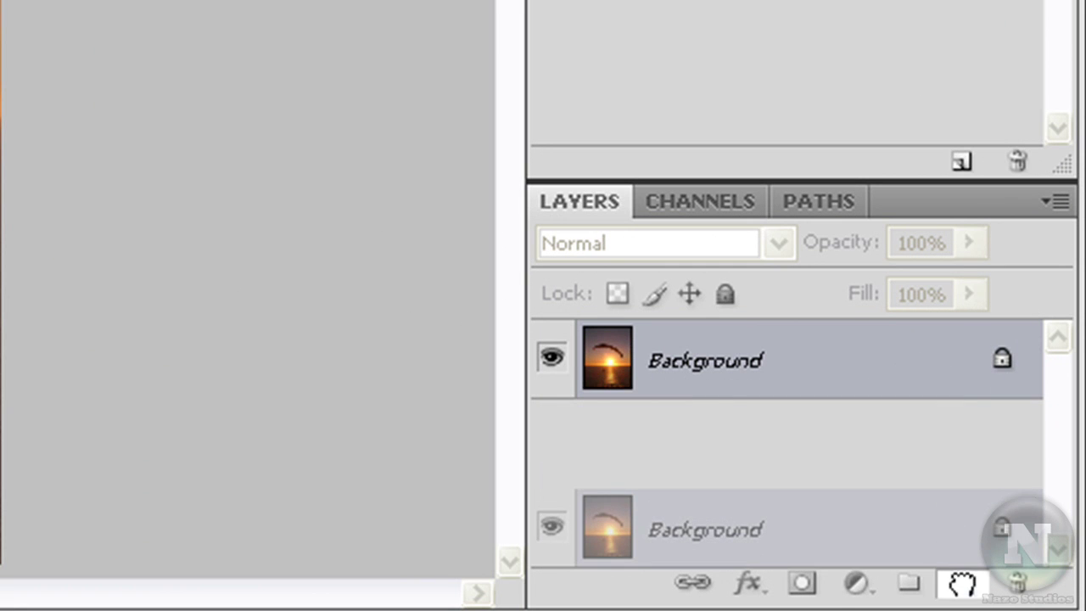
pyautogui.moveTo(943, 402); pyautogui.dragTo(962, 581)
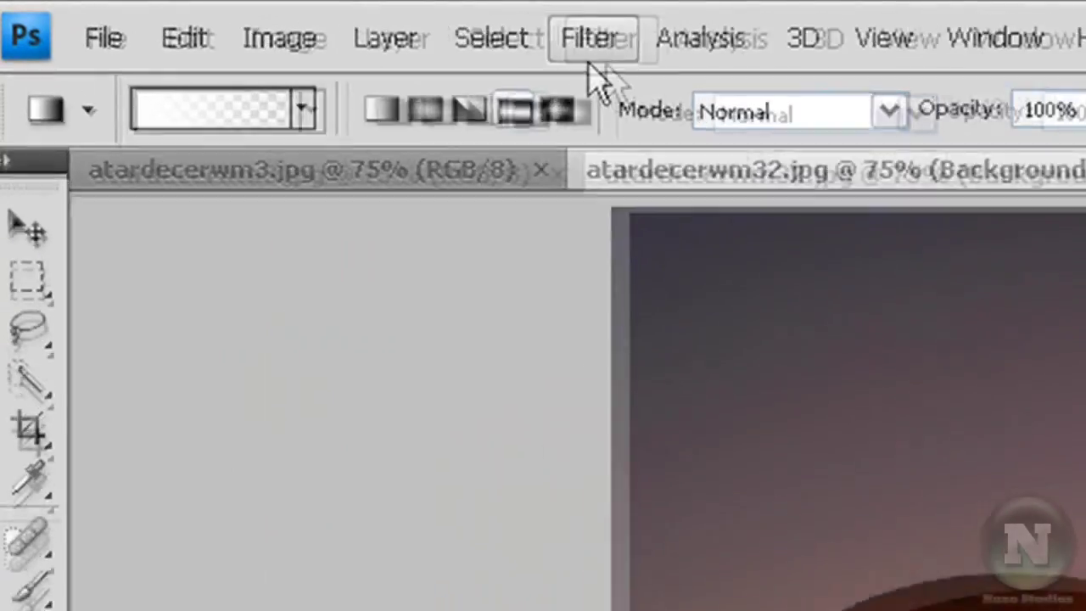
# - Blur the Background copy with a 1.5-pixel Gaussian Blur
pyautogui.click(230, 15)
pyautogui.moveTo(237, 390)
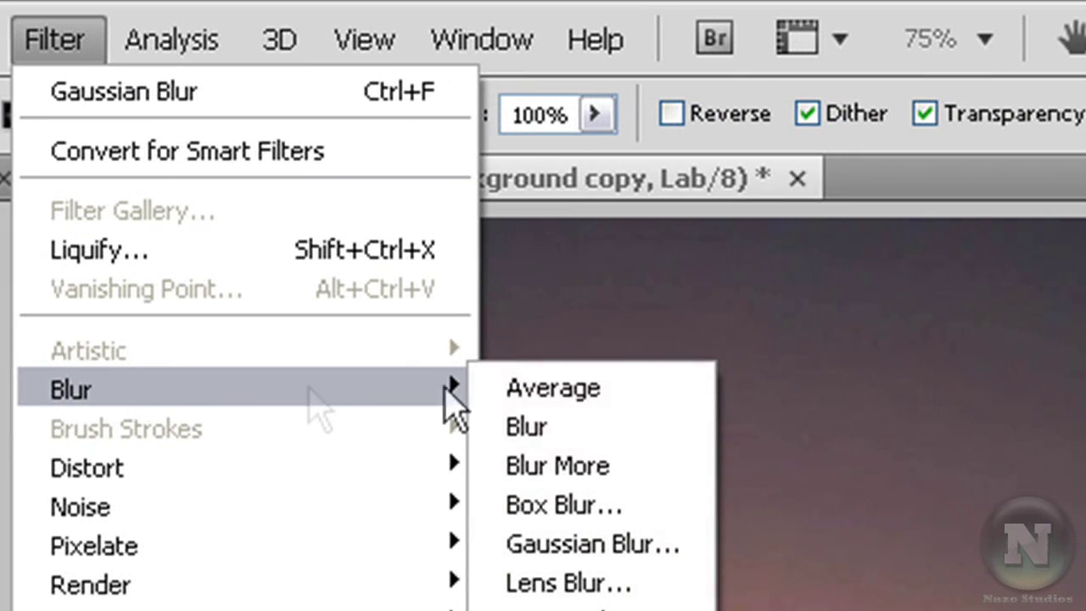
pyautogui.click(597, 543)
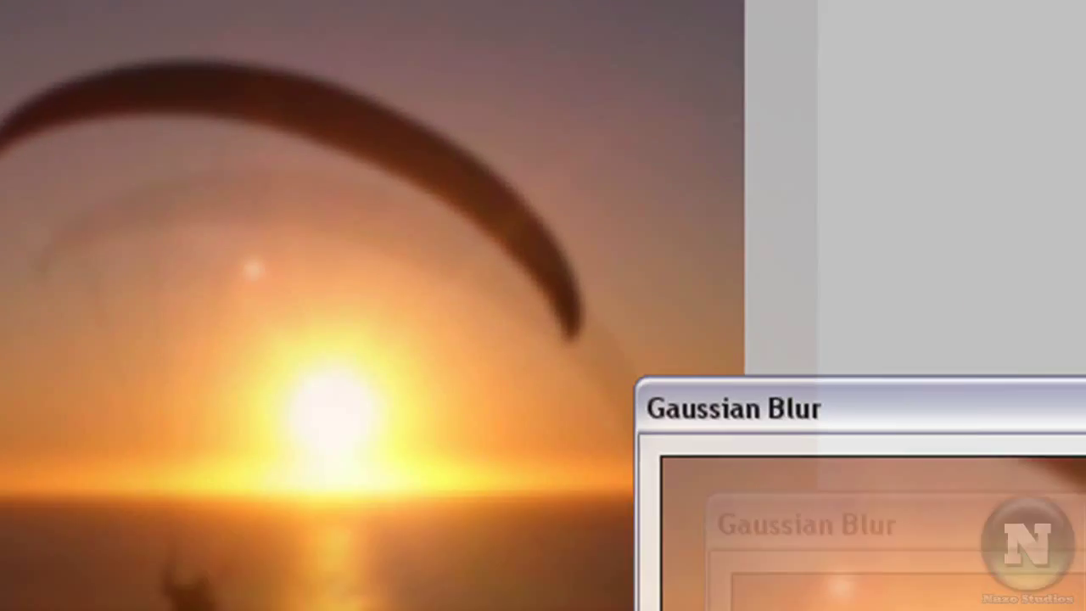
pyautogui.press('Down')
pyautogui.press('Down')
pyautogui.press('Down')
pyautogui.press('Down')
pyautogui.press('Down')
pyautogui.press('Down')
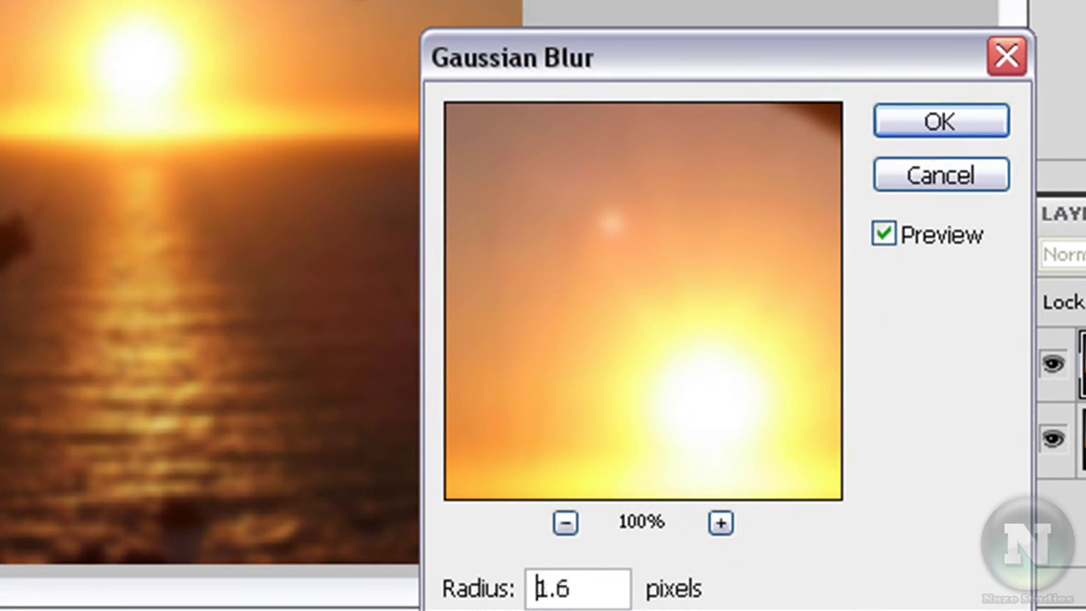
pyautogui.press('Down')
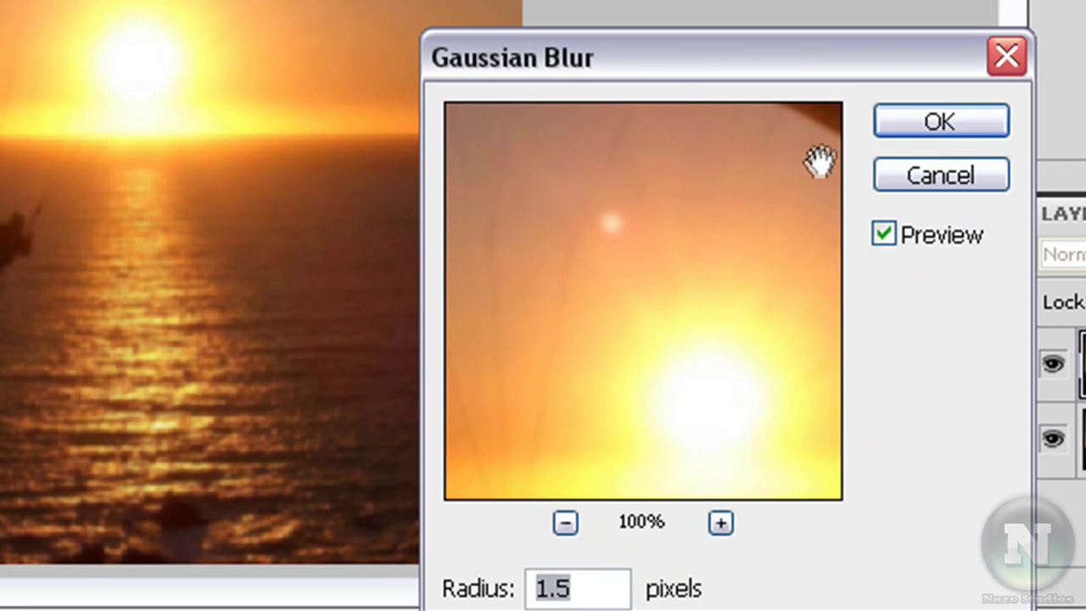
pyautogui.click(965, 118)
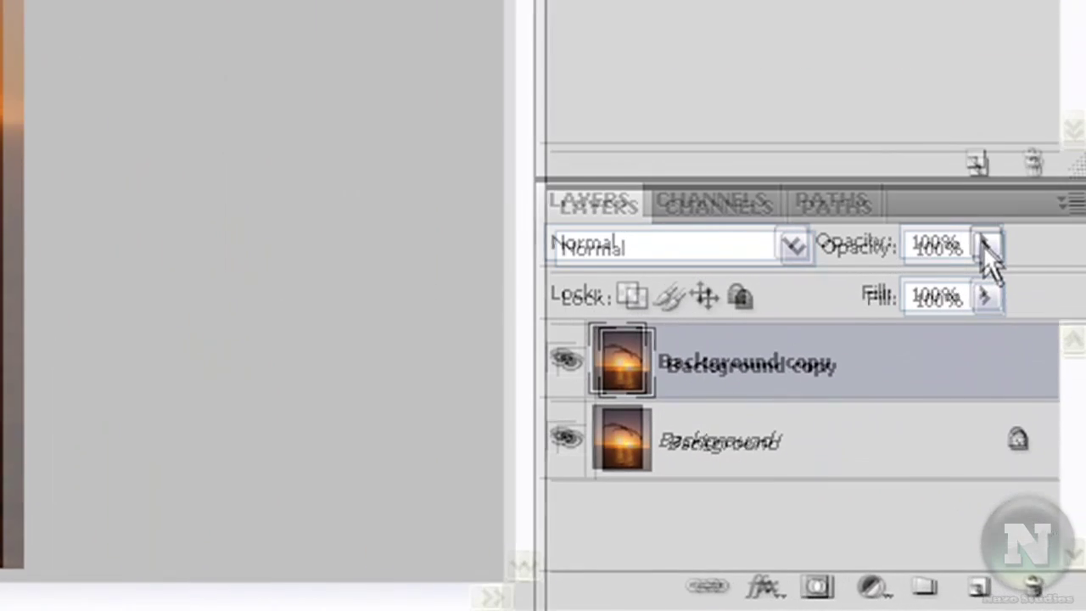
# - Drop the Background copy to 40% opacity and merge it with Background
pyautogui.click(984, 241)
pyautogui.moveTo(987, 282); pyautogui.dragTo(864, 280)
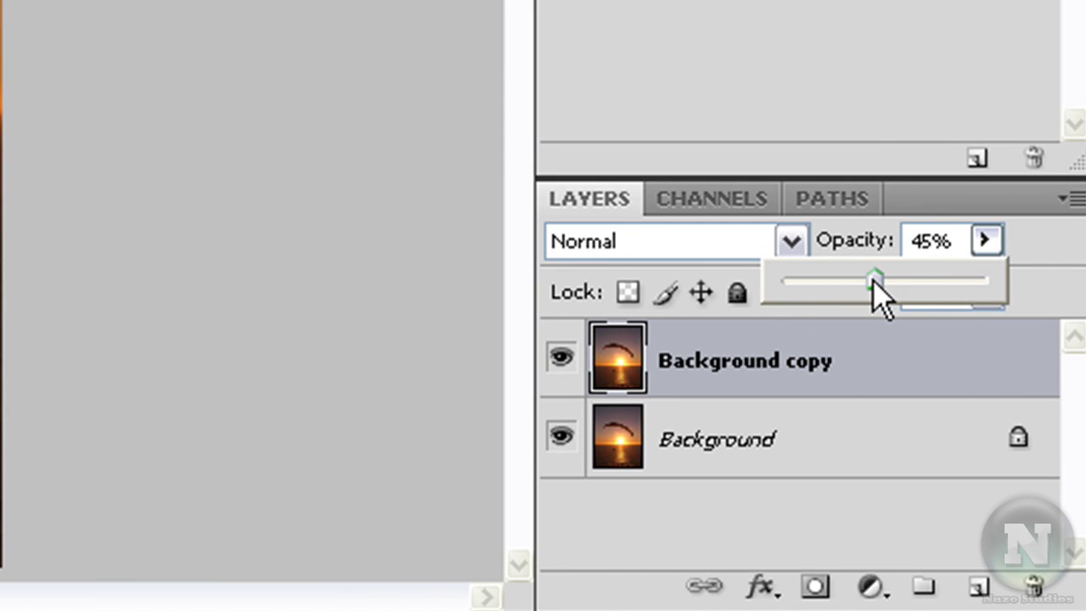
pyautogui.click(1029, 250)
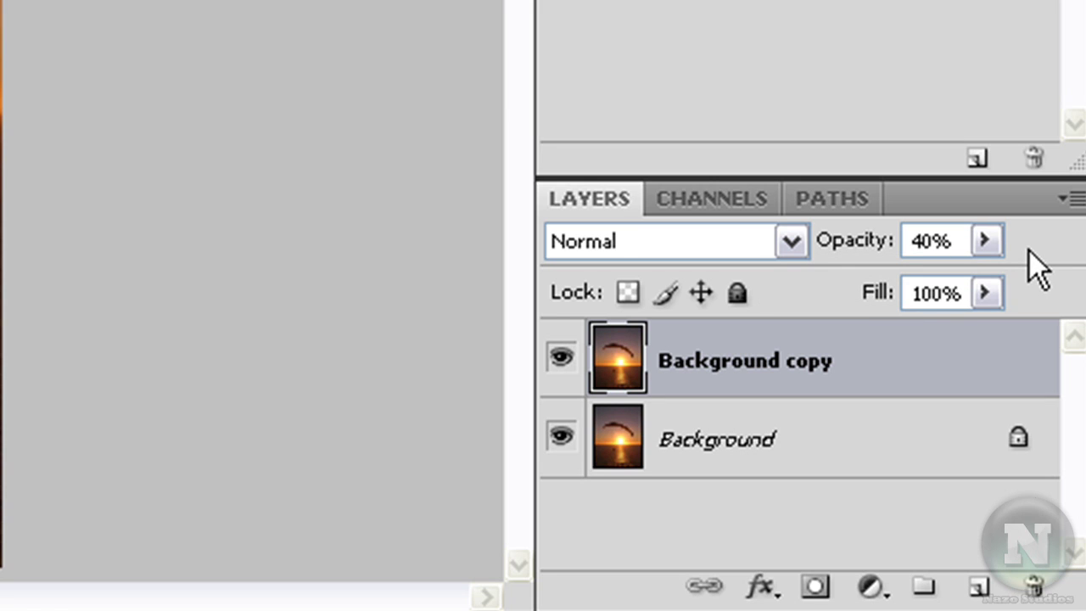
pyautogui.keyDown('shift'); pyautogui.click(778, 442); pyautogui.keyUp('shift')
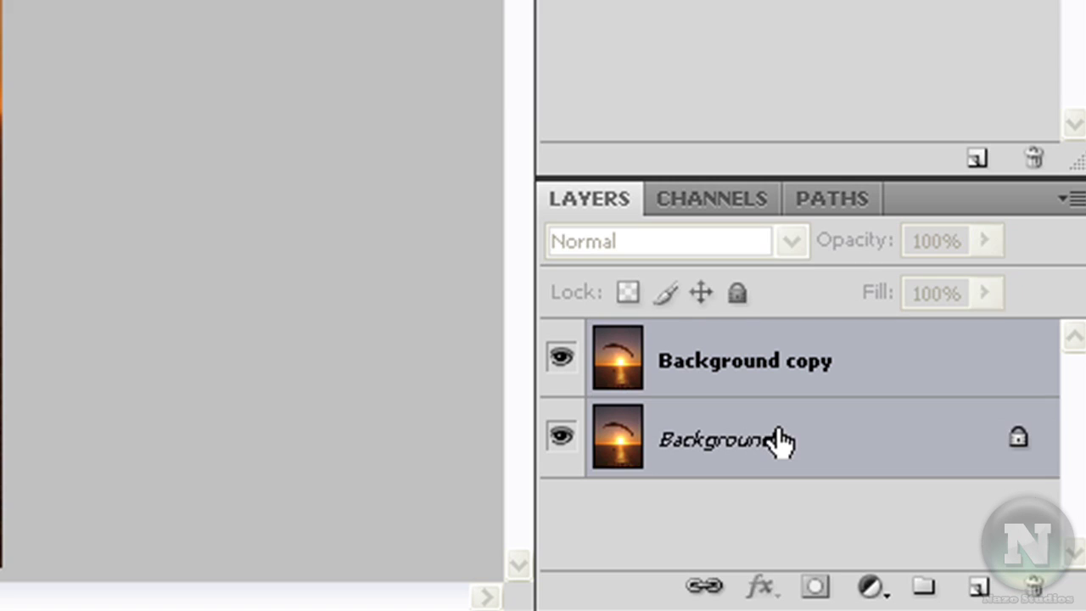
pyautogui.hotkey('ctrl', 'e')
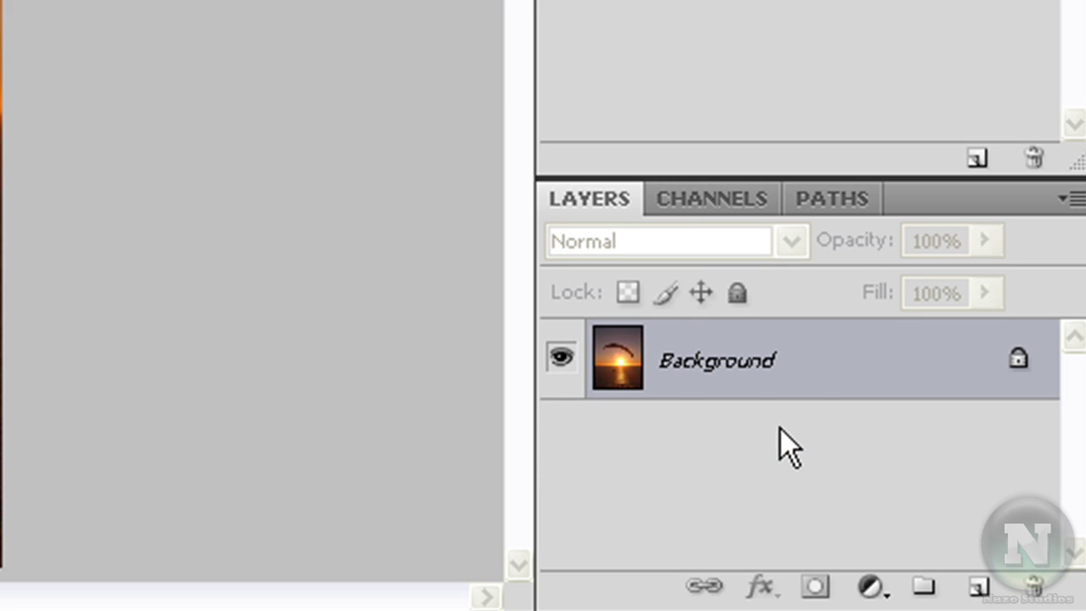
# - In the Channels panel, make the Lightness channel the only active channel
pyautogui.click(721, 205)
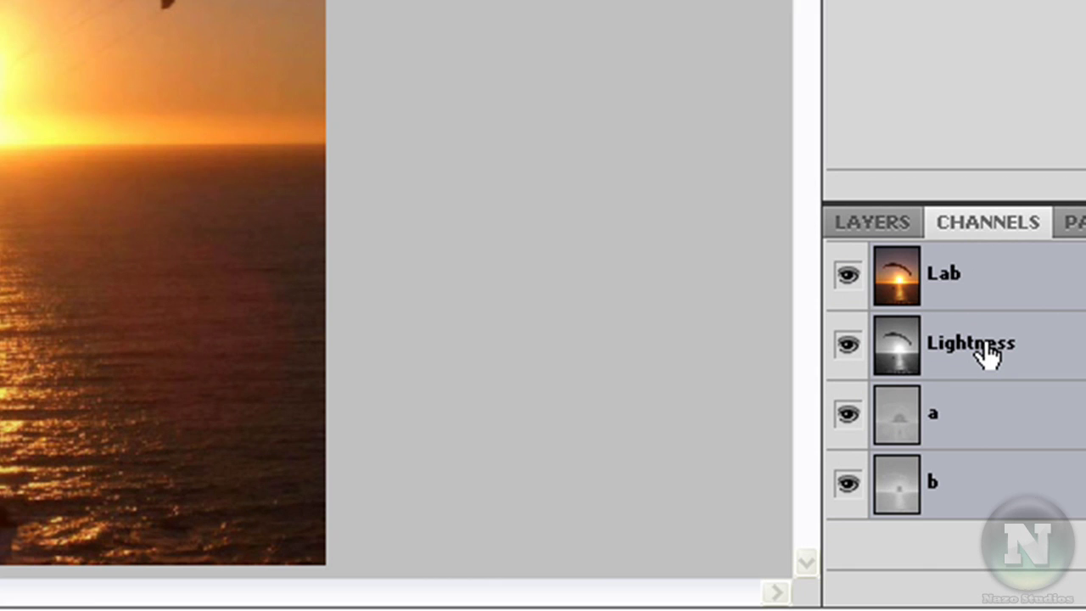
pyautogui.click(987, 356)
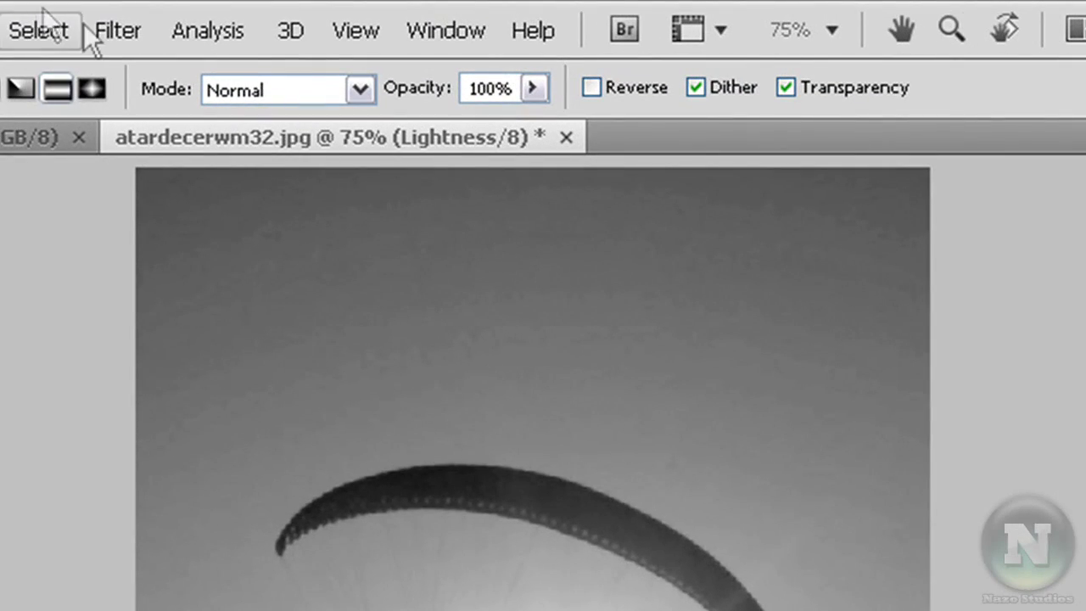
pyautogui.click(102, 29)
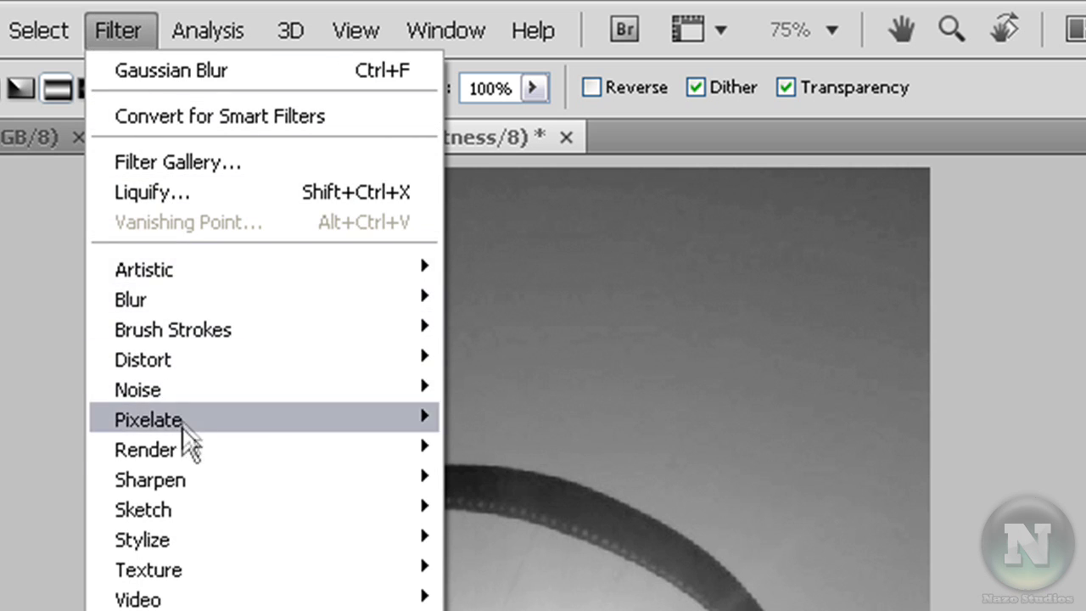
pyautogui.moveTo(255, 479)
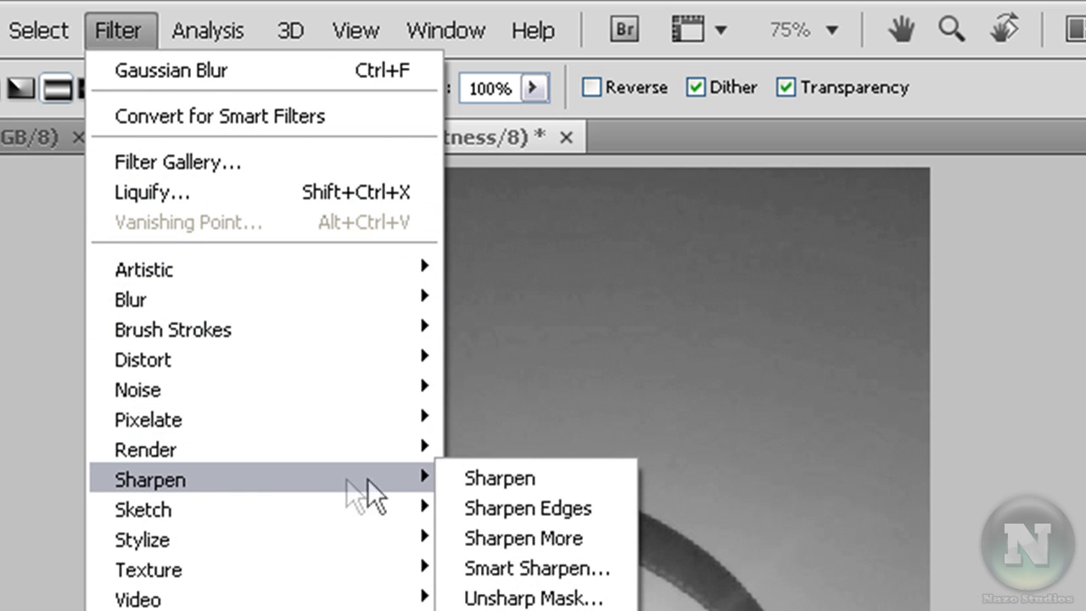
# - Apply Unsharp Mask to Lightness with Amount 120%, Radius 1.4 px and Threshold 0
pyautogui.click(522, 598)
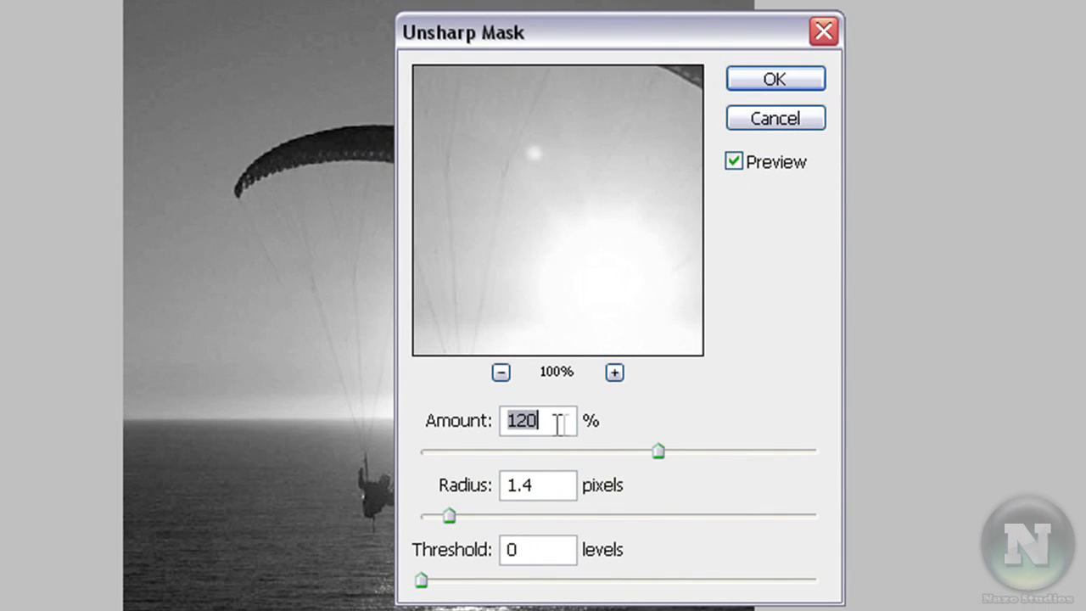
pyautogui.click(536, 420)
pyautogui.moveTo(537, 419); pyautogui.dragTo(484, 416)
pyautogui.click(547, 484)
pyautogui.moveTo(544, 484); pyautogui.dragTo(473, 489)
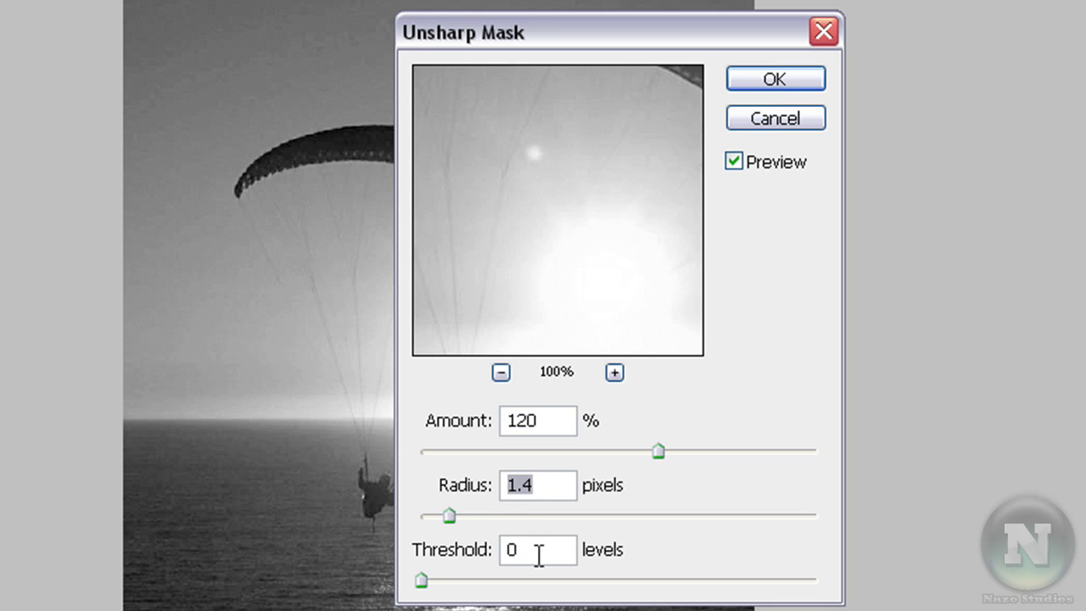
pyautogui.moveTo(537, 553); pyautogui.dragTo(484, 564)
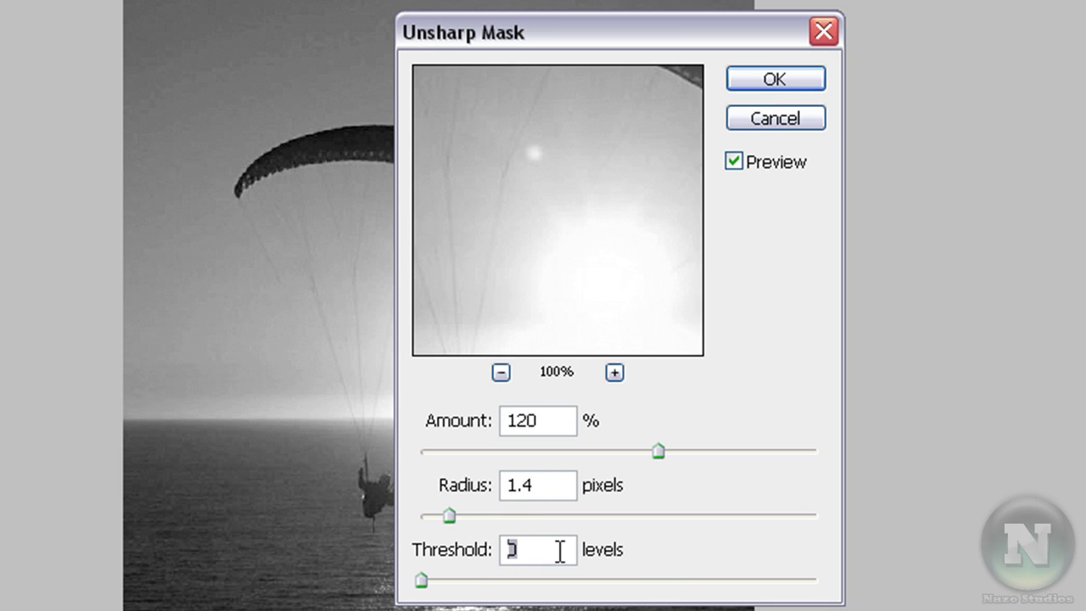
pyautogui.click(774, 78)
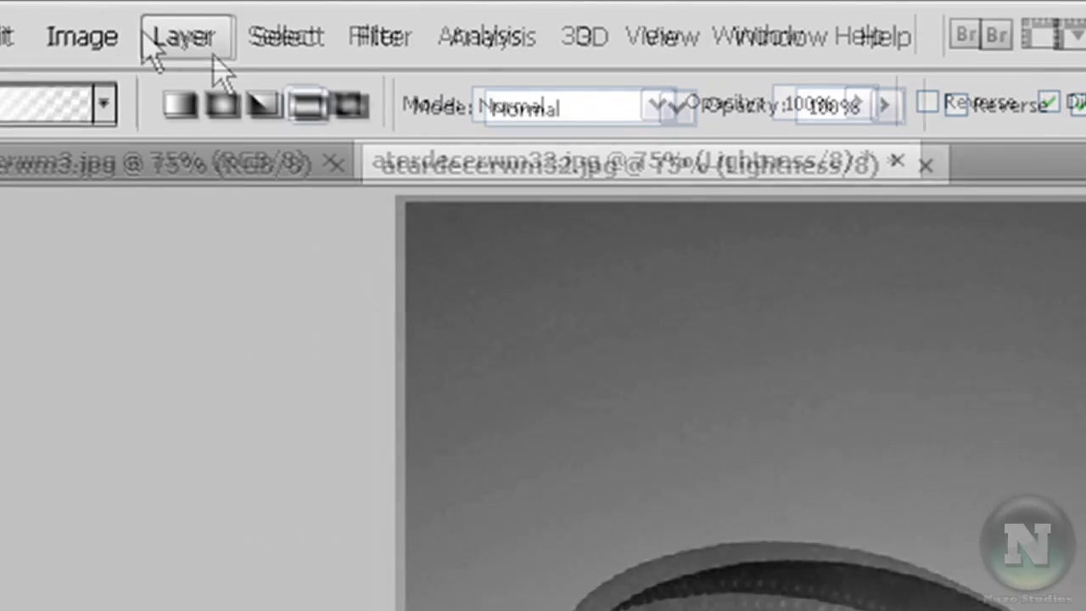
# - Apply Levels to the Lightness channel with input values 14, 0.96 and 238
pyautogui.click(100, 46)
pyautogui.moveTo(134, 147)
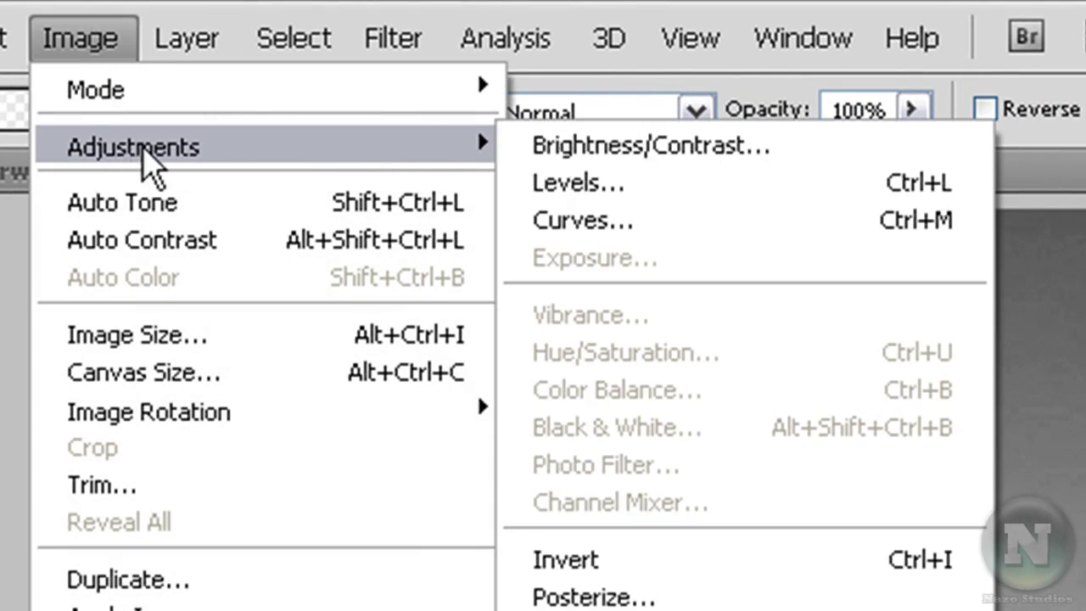
pyautogui.click(658, 183)
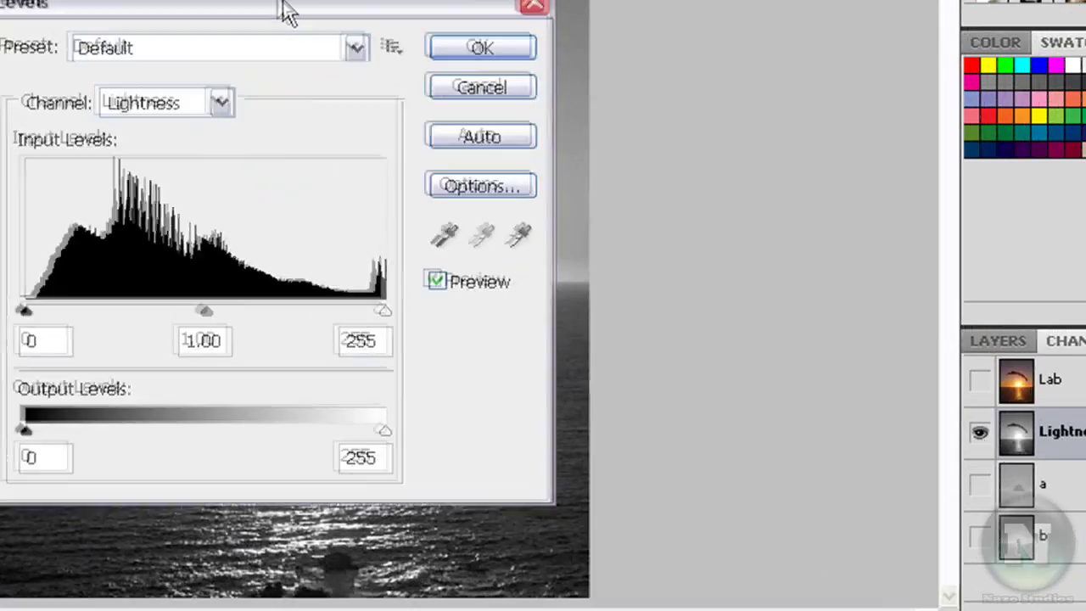
pyautogui.moveTo(286, 9); pyautogui.dragTo(359, 20)
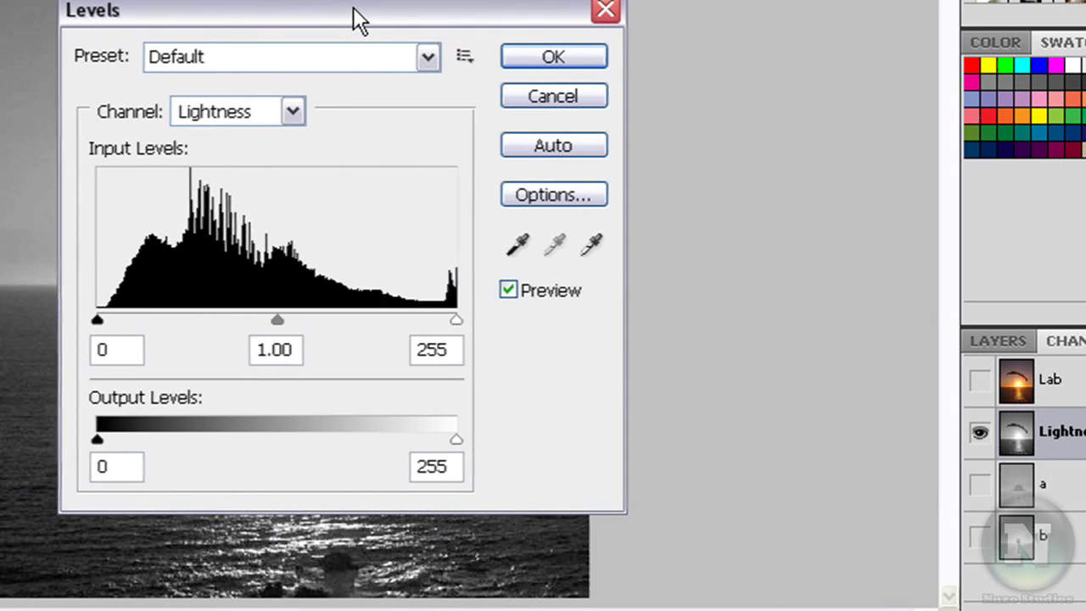
pyautogui.doubleClick(128, 344)
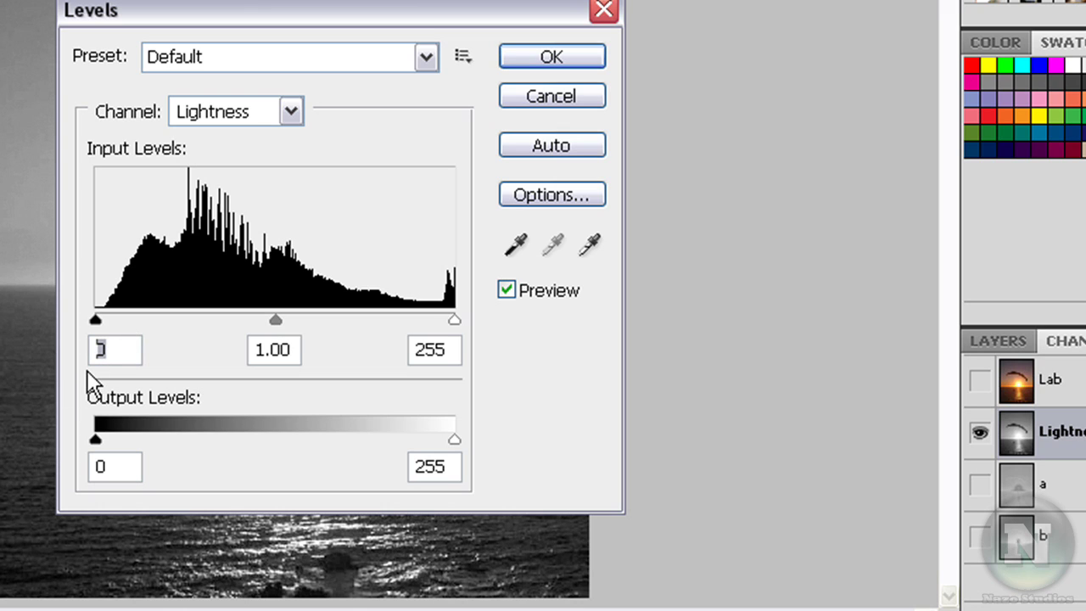
pyautogui.write('14')
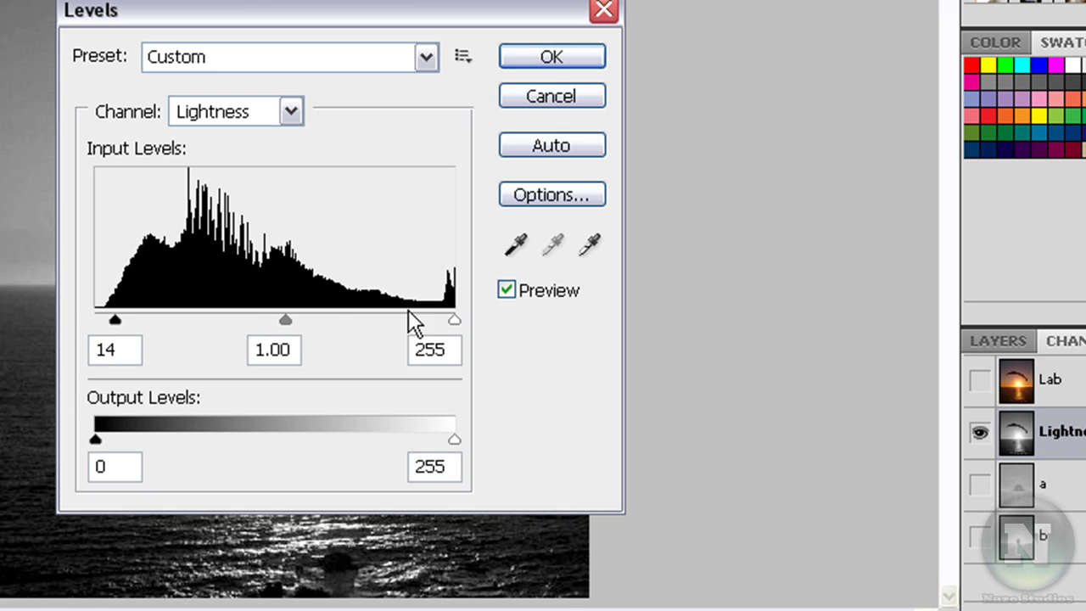
pyautogui.doubleClick(274, 348)
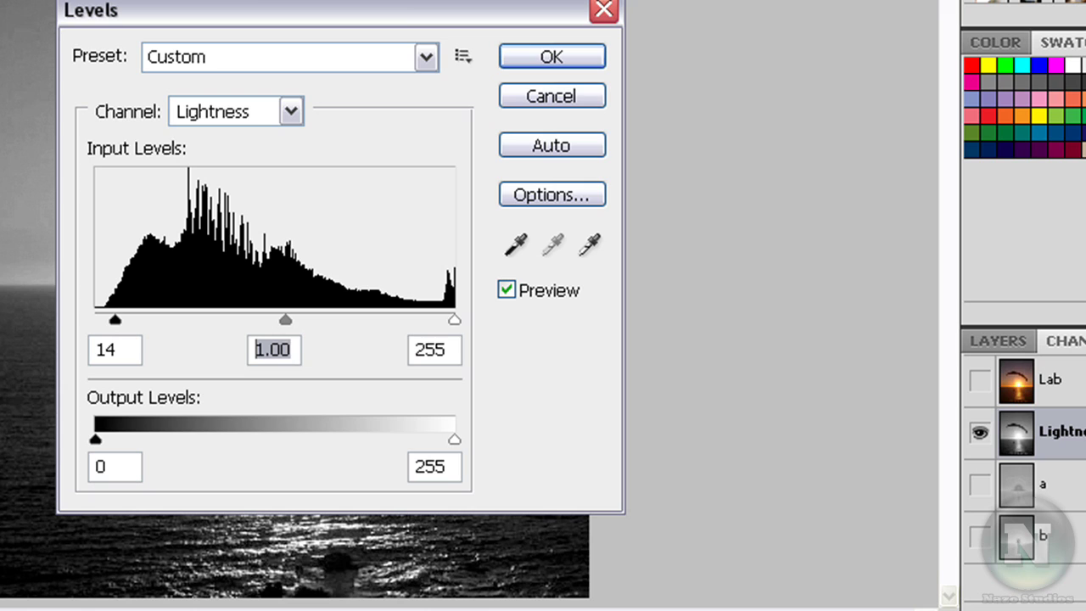
pyautogui.write('0.9')
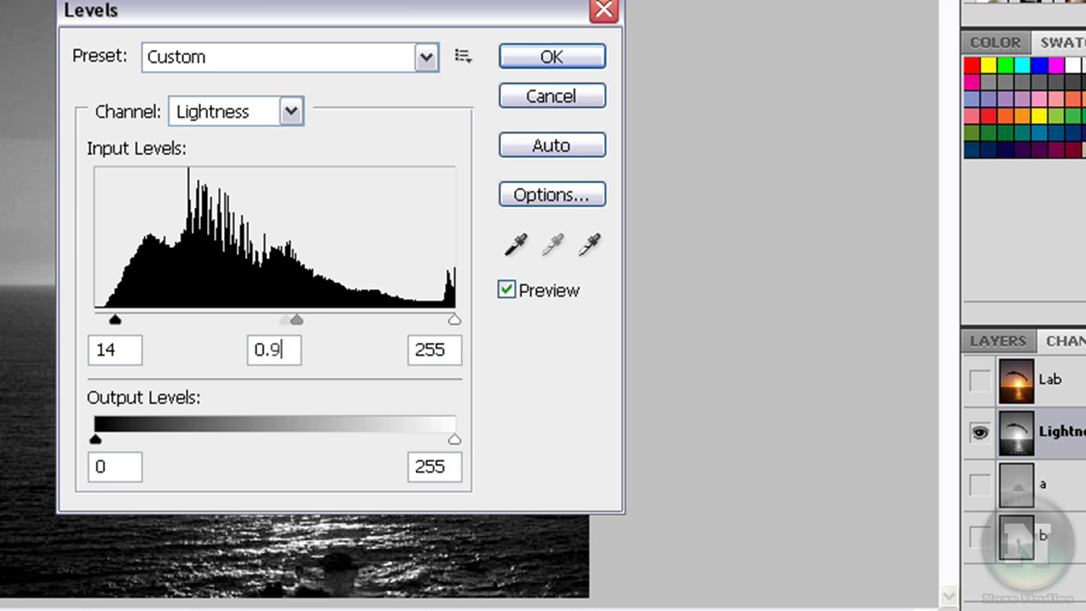
pyautogui.write('6')
pyautogui.press('Tab')
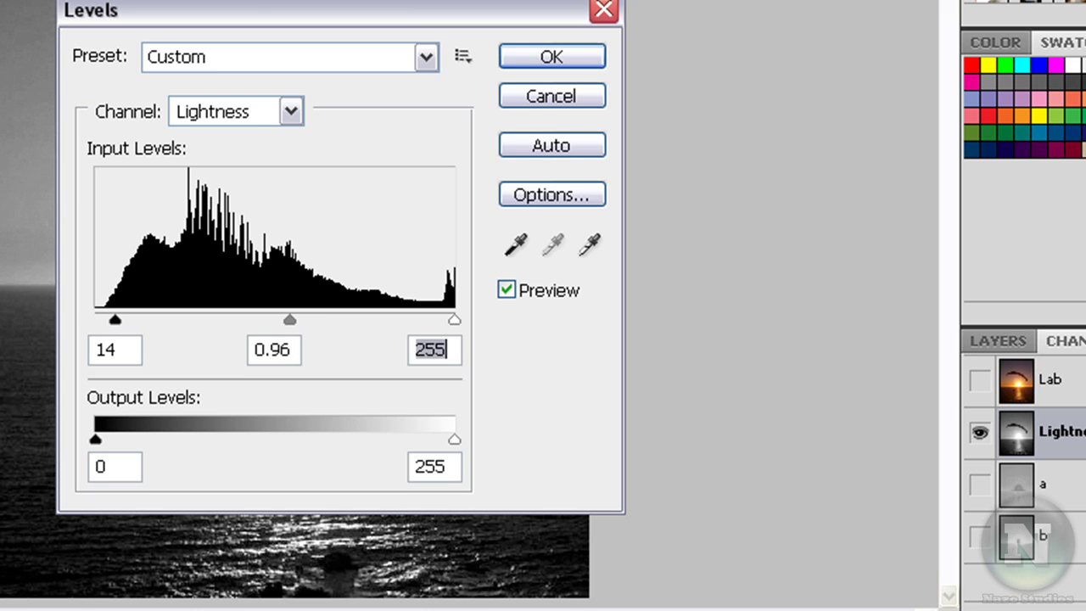
pyautogui.write('238')
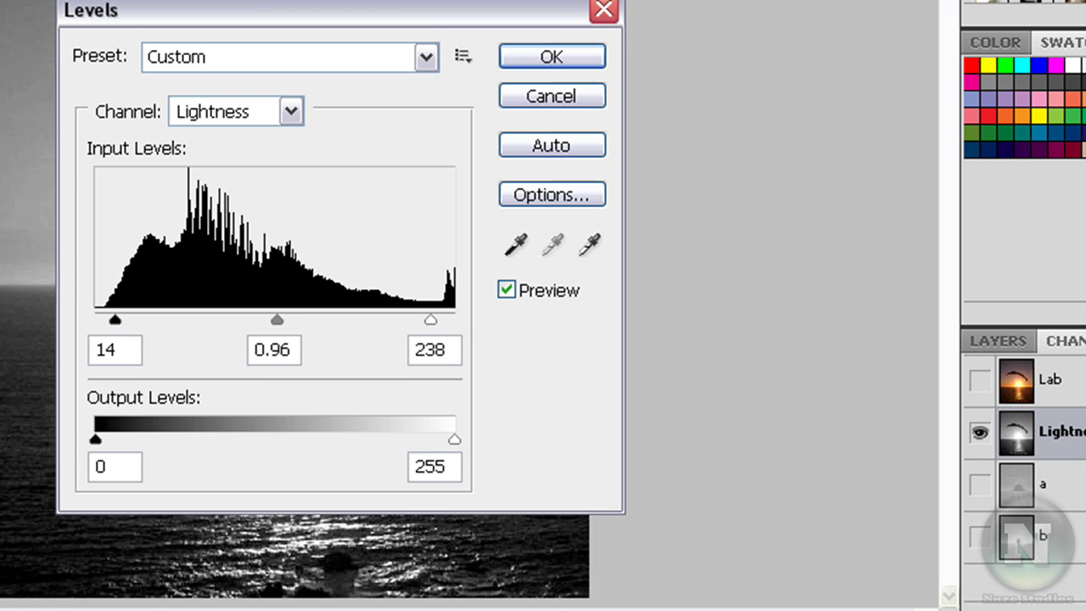
pyautogui.press('Return')
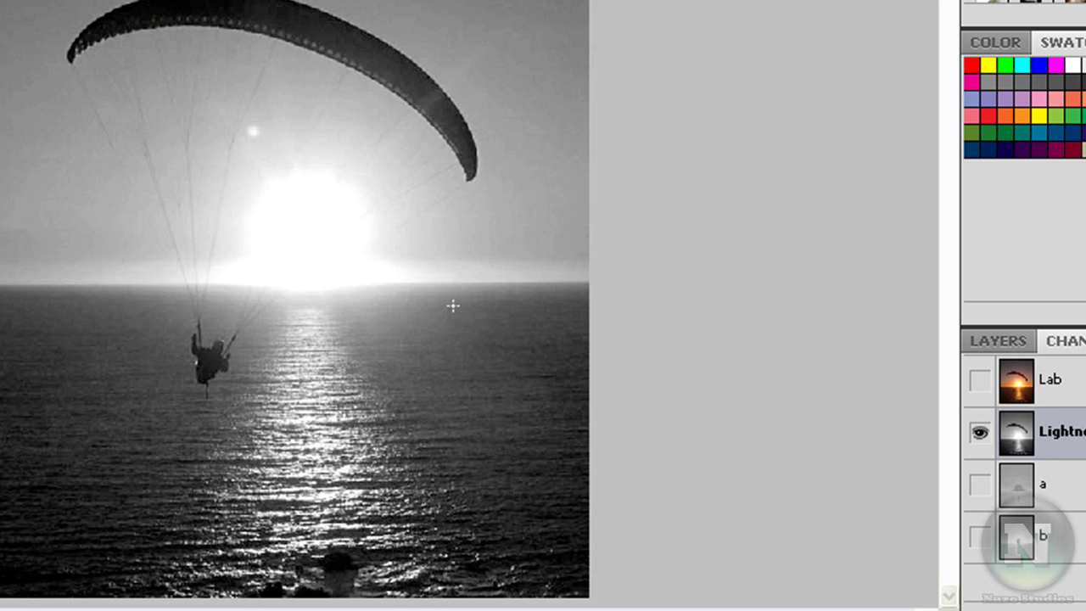
# - Select the a channel and apply Levels with input values 0, 0.73 and 234
pyautogui.click(1067, 490)
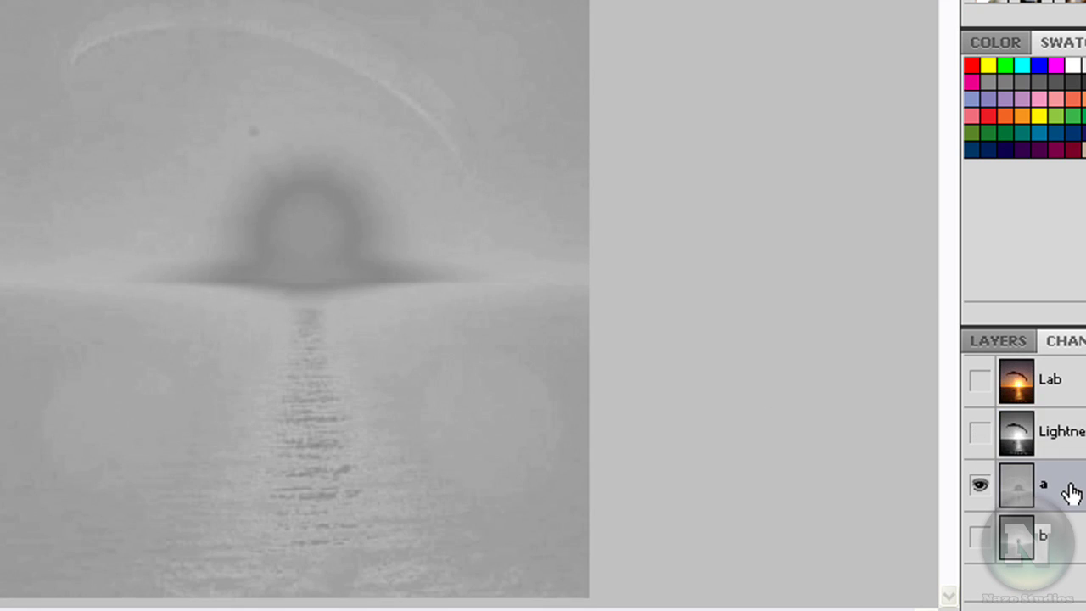
pyautogui.hotkey('ctrl', 'l')
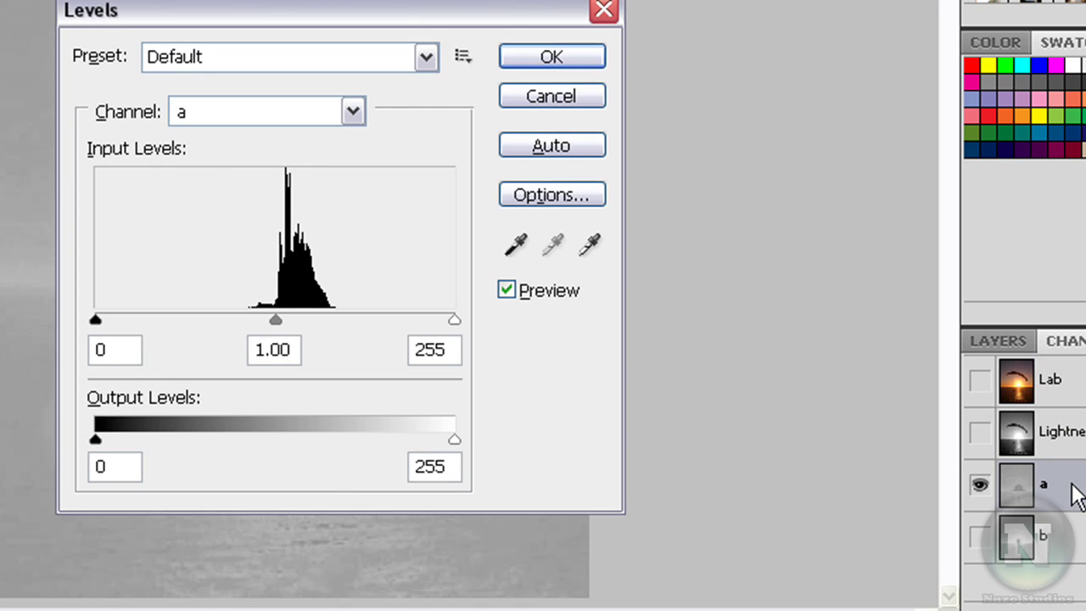
pyautogui.moveTo(123, 351); pyautogui.dragTo(91, 351)
pyautogui.moveTo(292, 350); pyautogui.dragTo(255, 350)
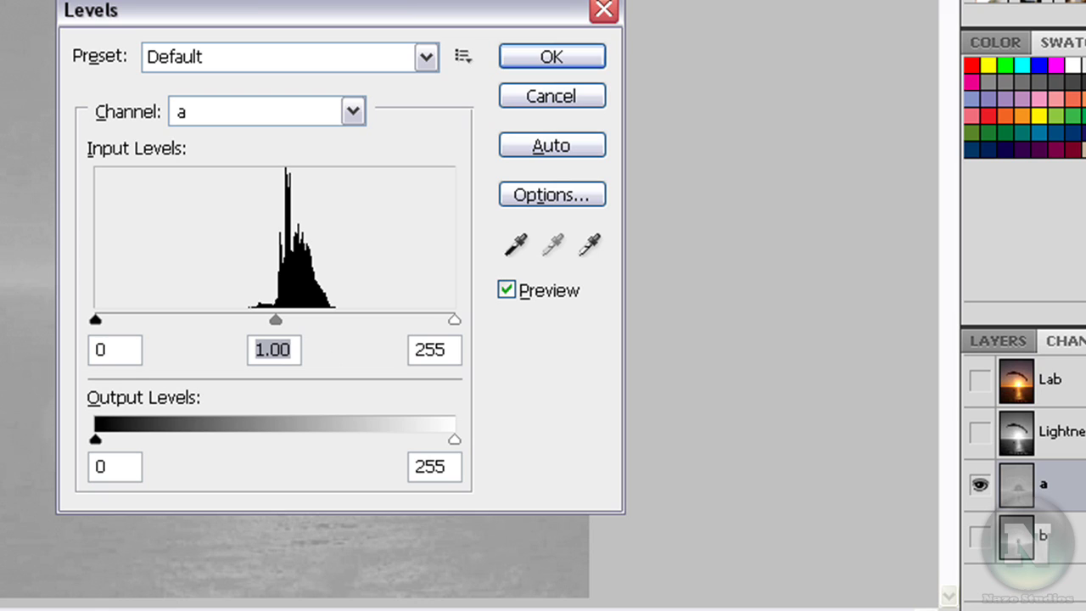
pyautogui.write('0.')
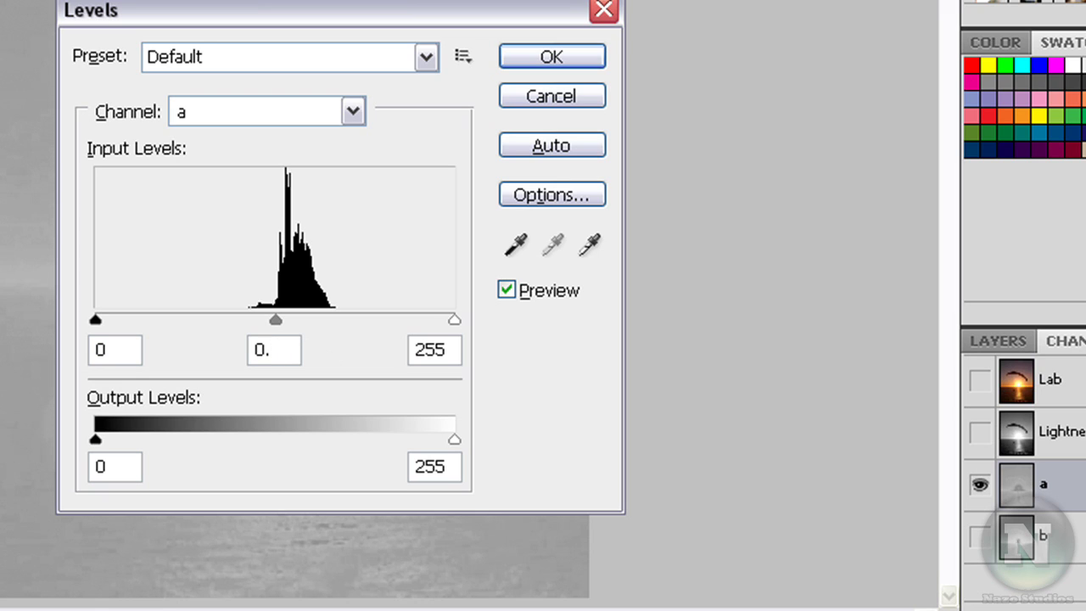
pyautogui.write('73')
pyautogui.press('Tab')
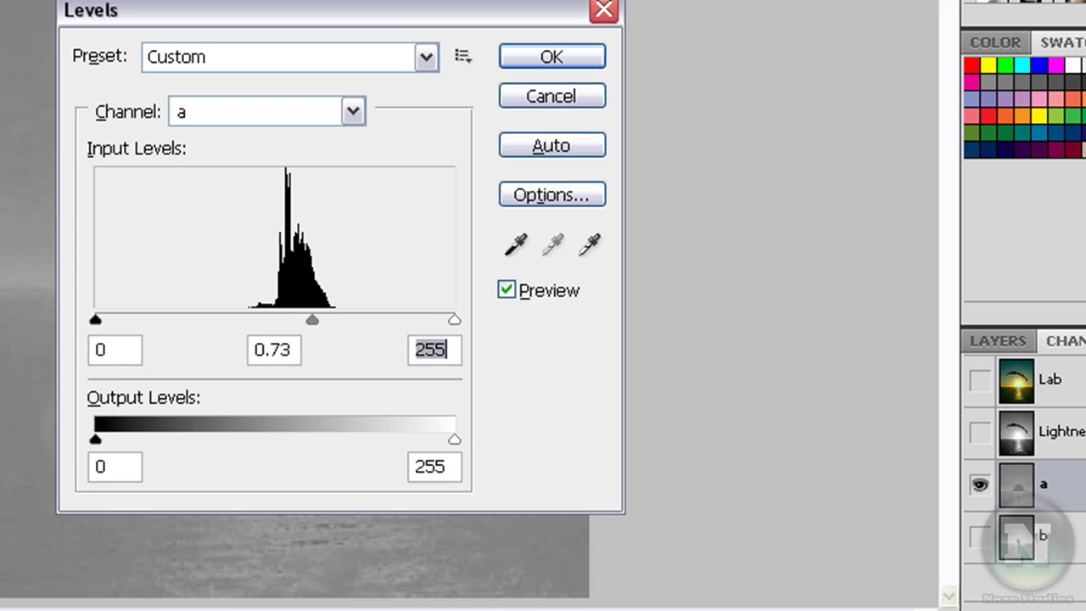
pyautogui.write('234')
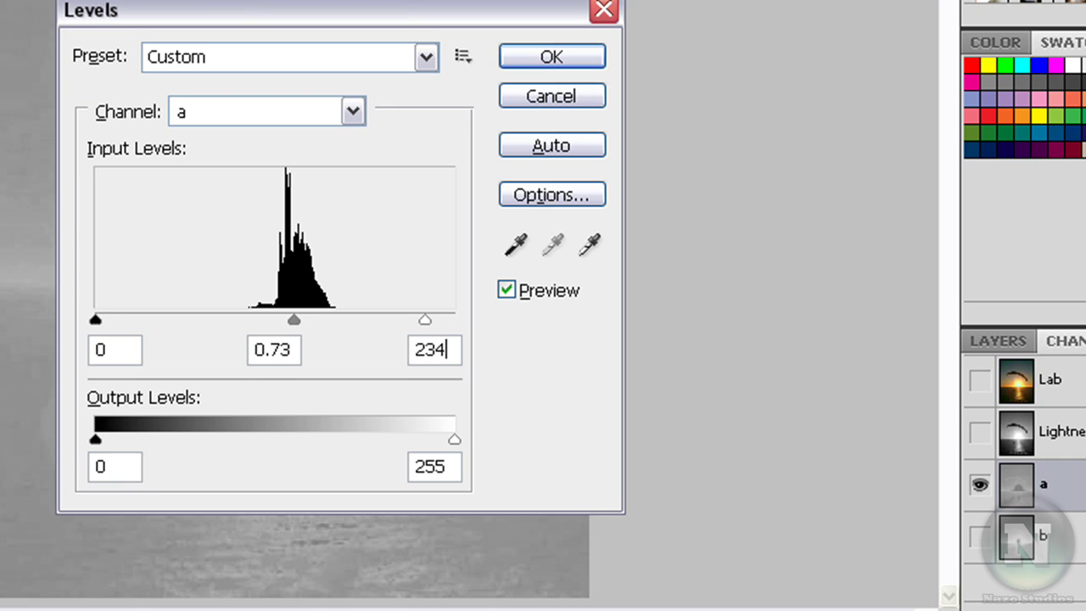
pyautogui.press('Return')
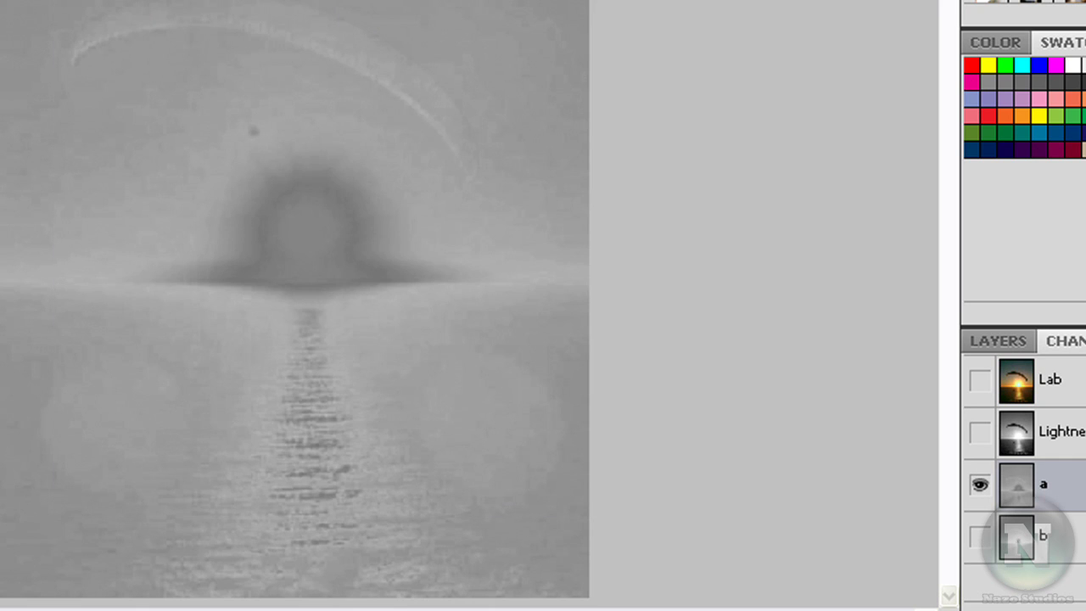
pyautogui.hotkey('ctrl', '3')
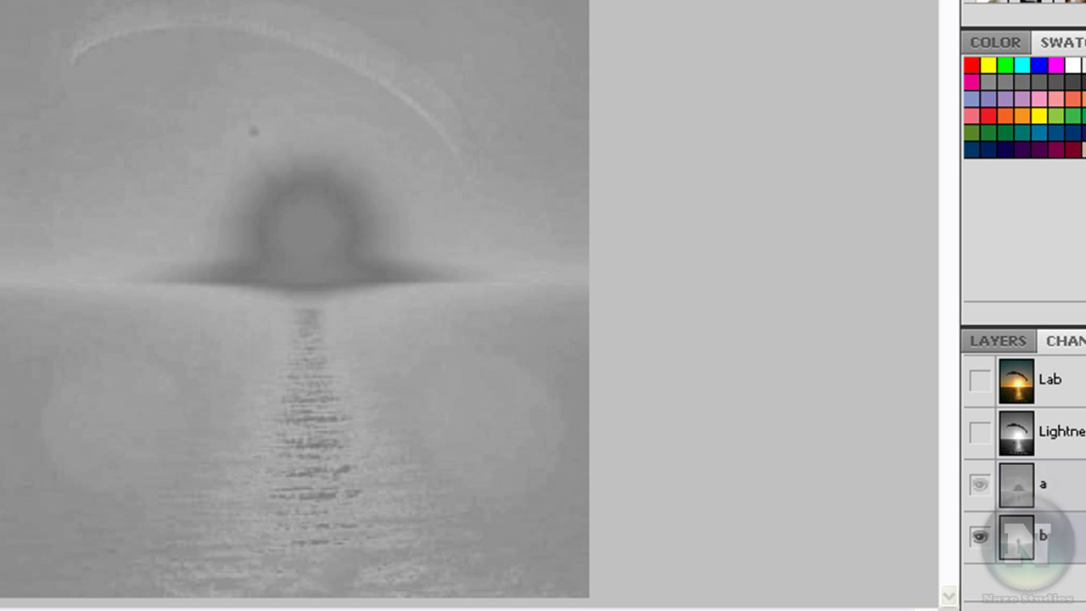
# - Open Levels (Ctrl+L) on the b channel and enter input values 10, 0.73 and 230
pyautogui.hotkey('ctrl', 'l')
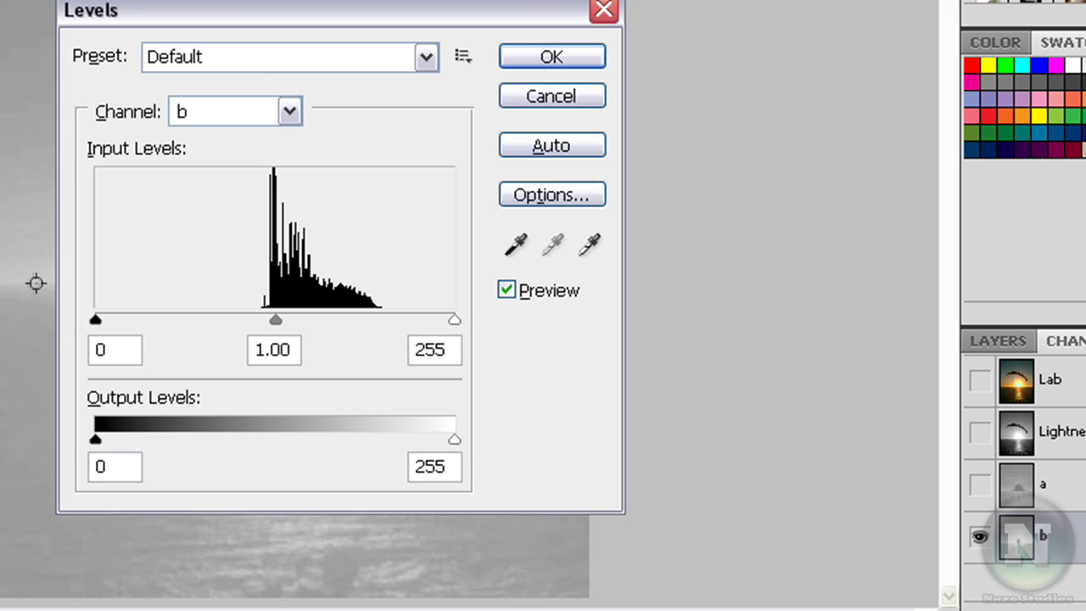
pyautogui.click(126, 349)
pyautogui.hotkey('shift', 'Home')
pyautogui.write('10')
pyautogui.press('Tab')
pyautogui.write('0.')
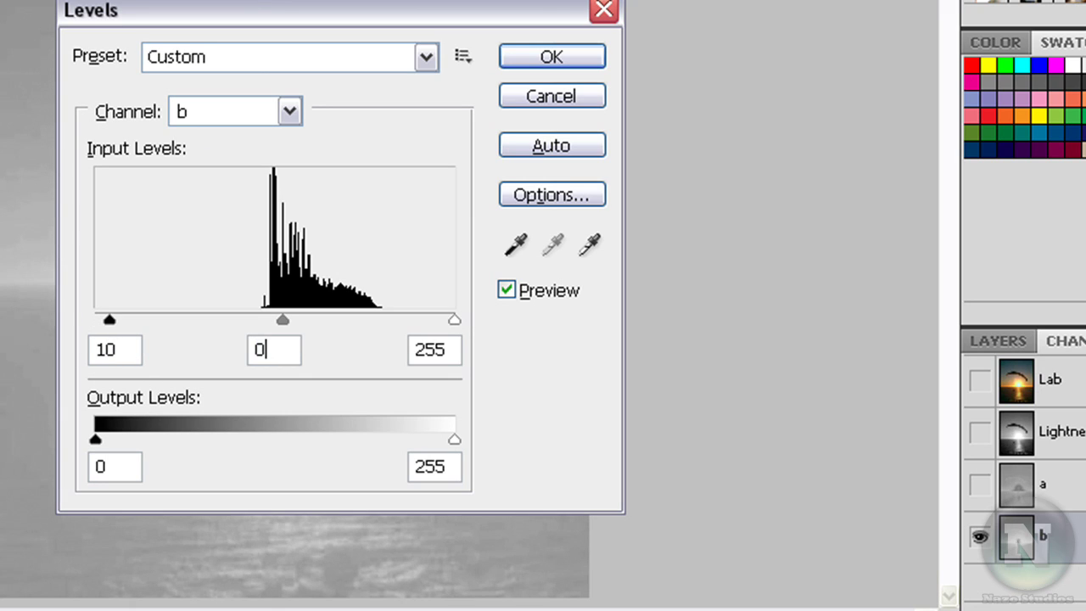
pyautogui.write('73')
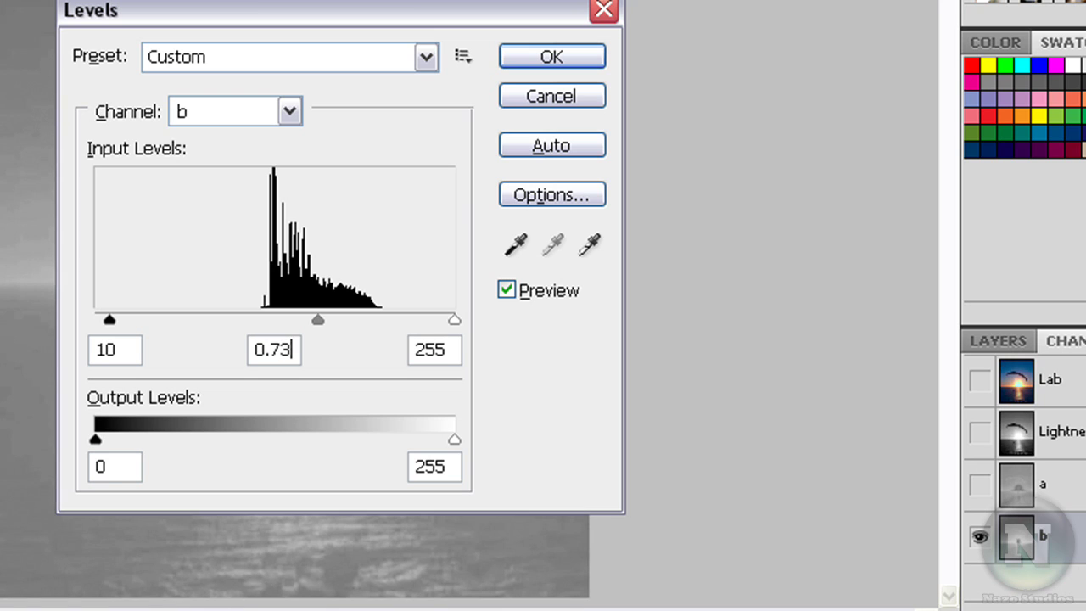
pyautogui.press('Tab')
pyautogui.write('2')
pyautogui.write('30')
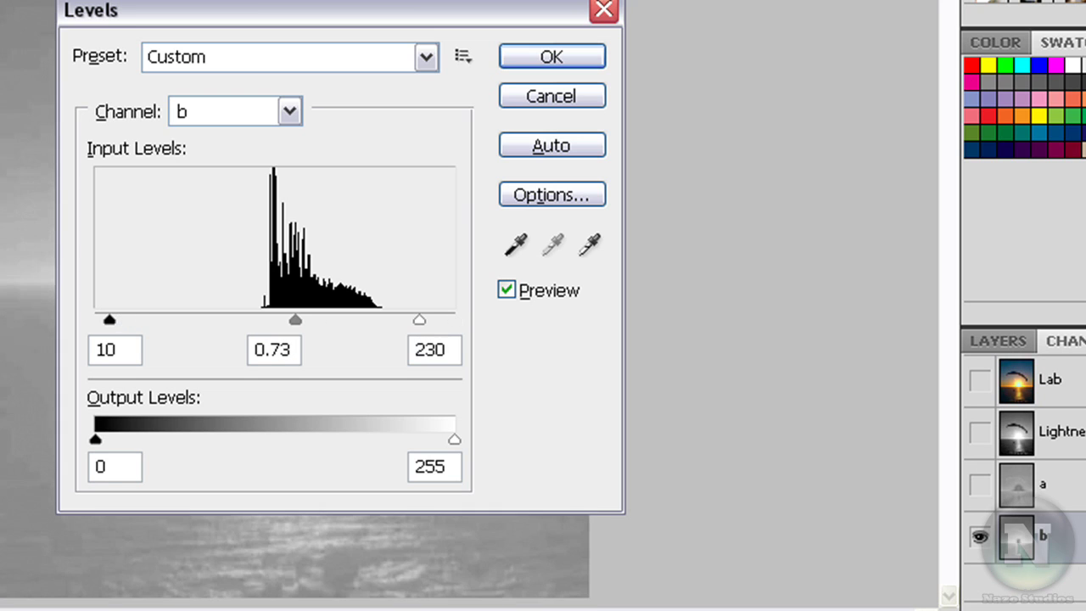
pyautogui.press('Return')
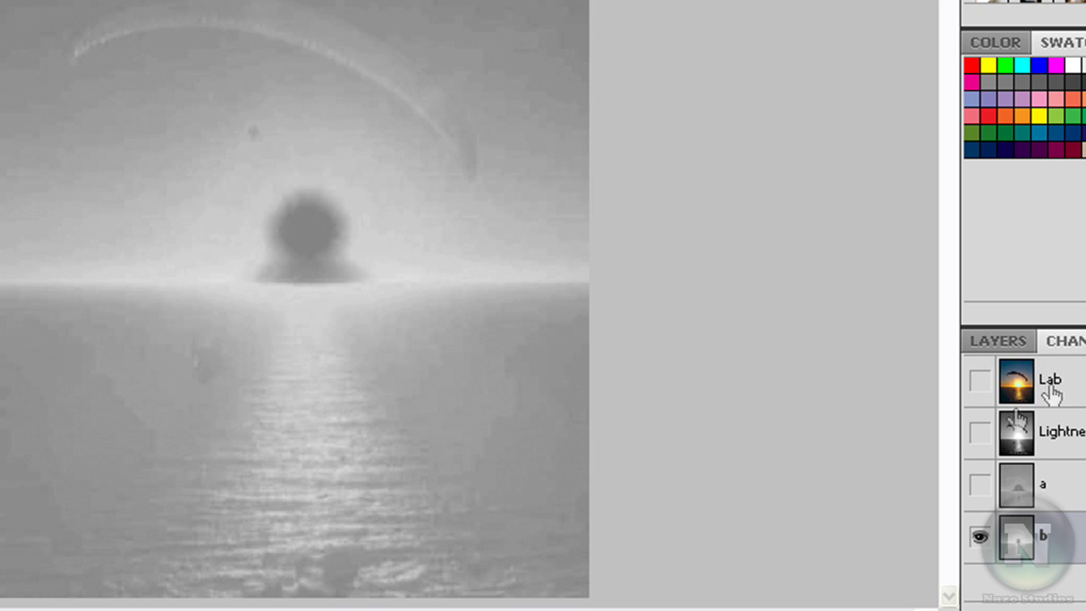
# - Show the full-colour Lab composite again and return to the Layers list with Background
pyautogui.click(980, 384)
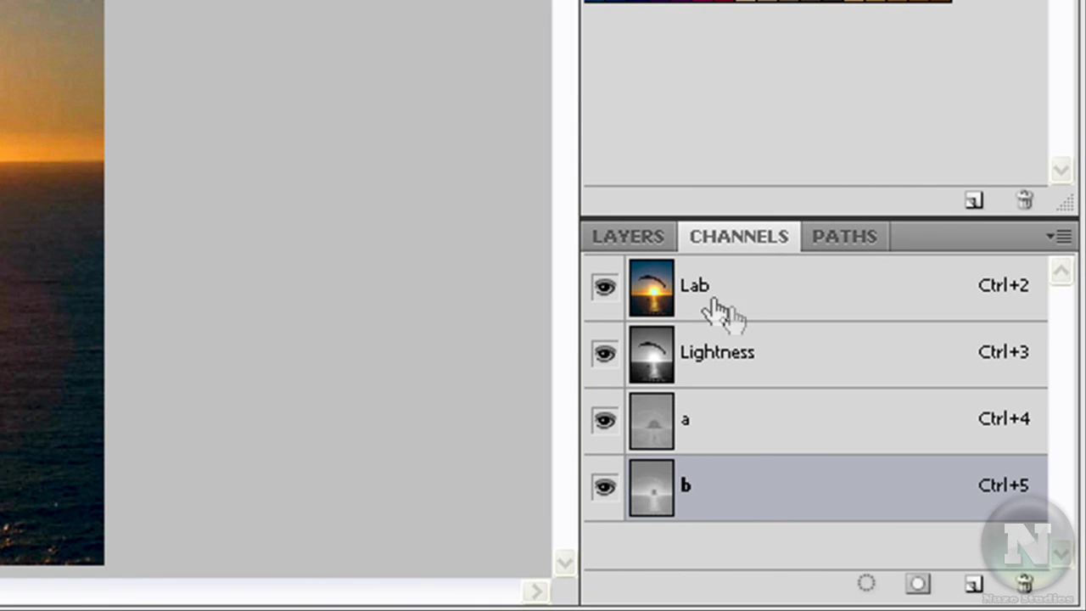
pyautogui.click(640, 237)
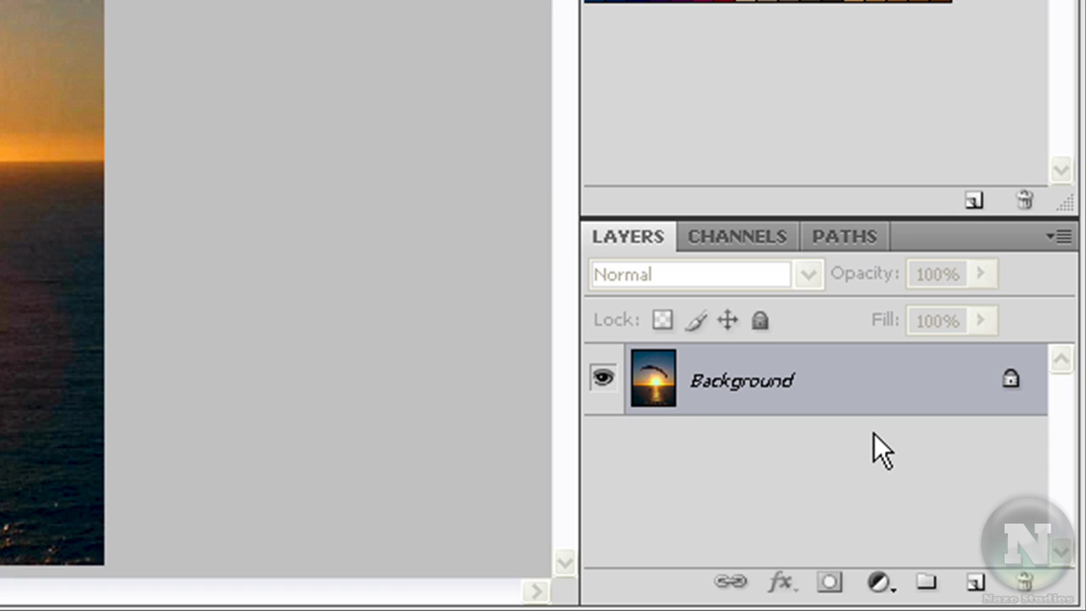
# - Duplicate Background as Layer 1, select the sunset sky via Color Range, and mask Layer 1
pyautogui.hotkey('ctrl', 'j')
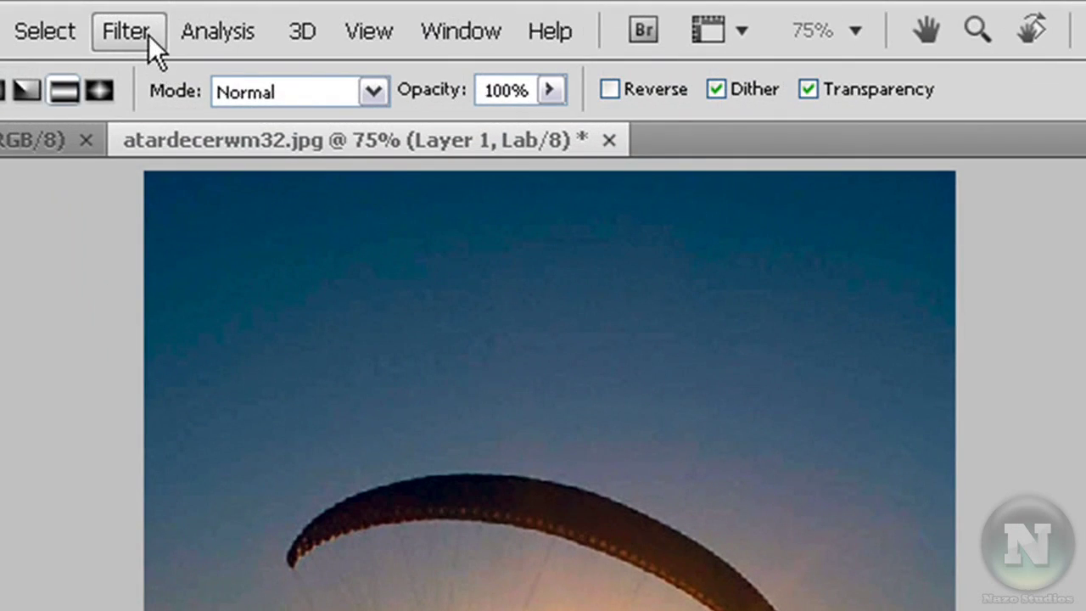
pyautogui.click(71, 33)
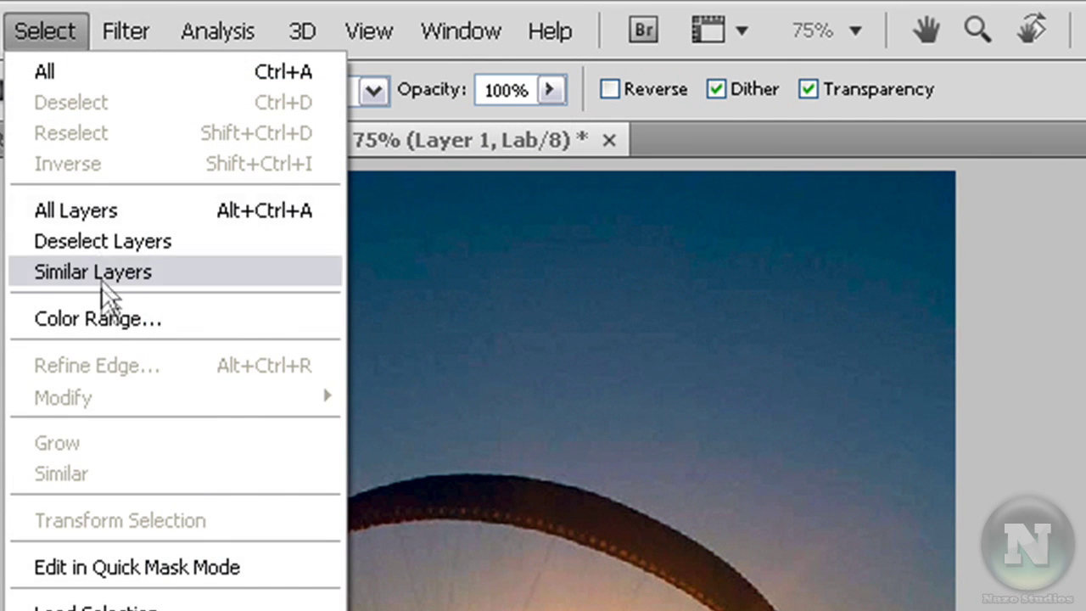
pyautogui.click(108, 324)
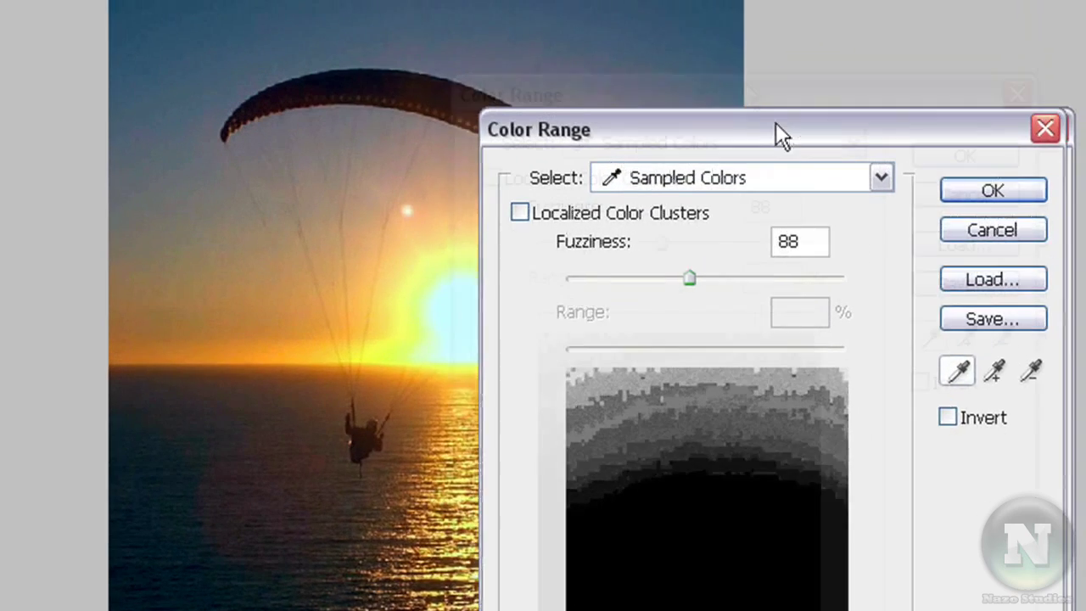
pyautogui.moveTo(798, 28); pyautogui.dragTo(604, 5)
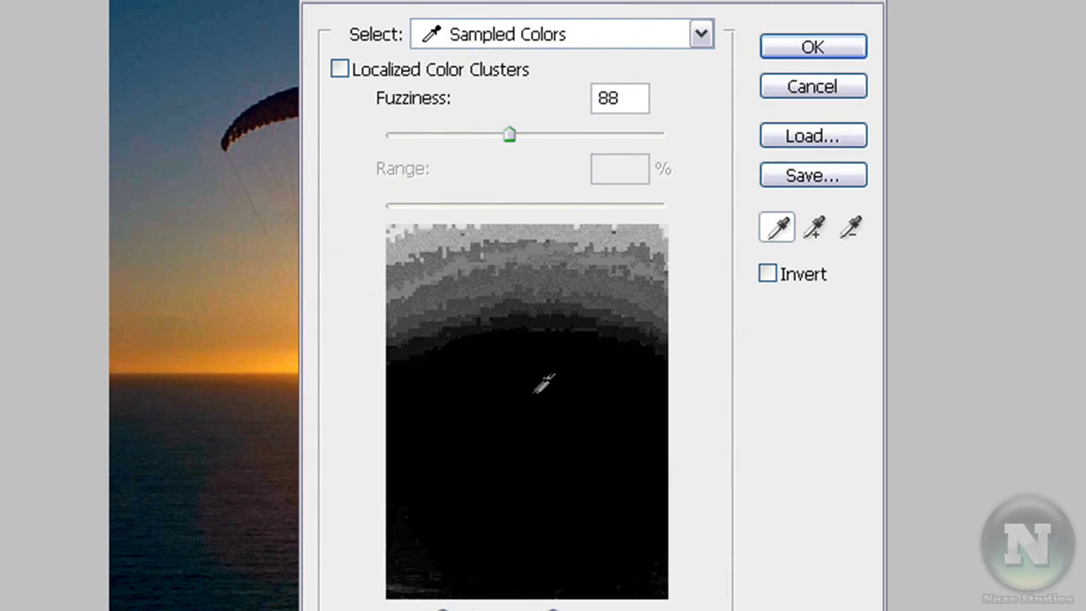
pyautogui.click(548, 388)
pyautogui.moveTo(547, 390); pyautogui.dragTo(545, 260)
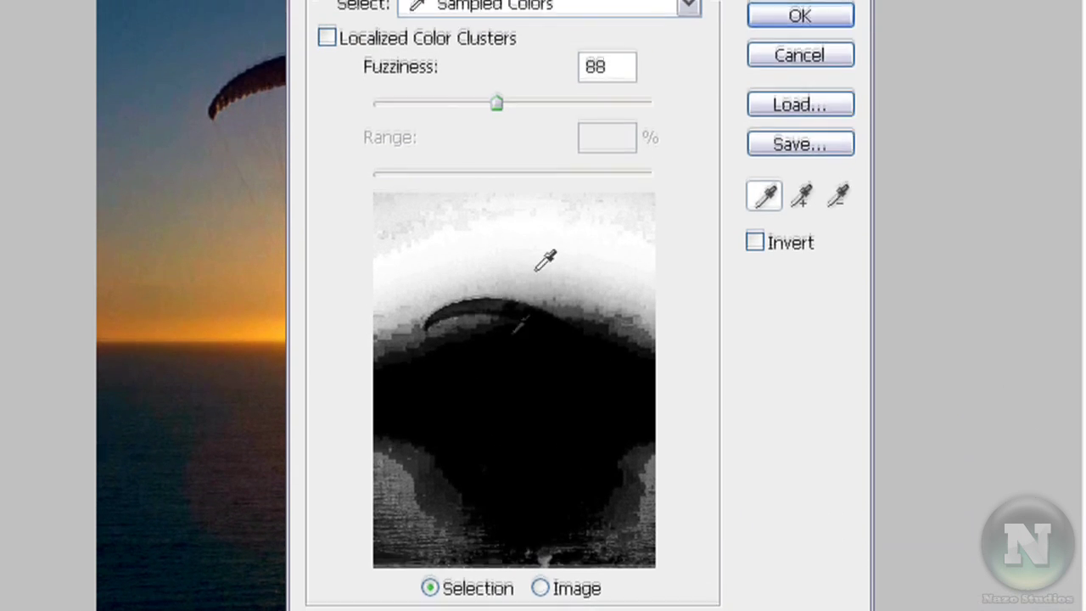
pyautogui.click(789, 22)
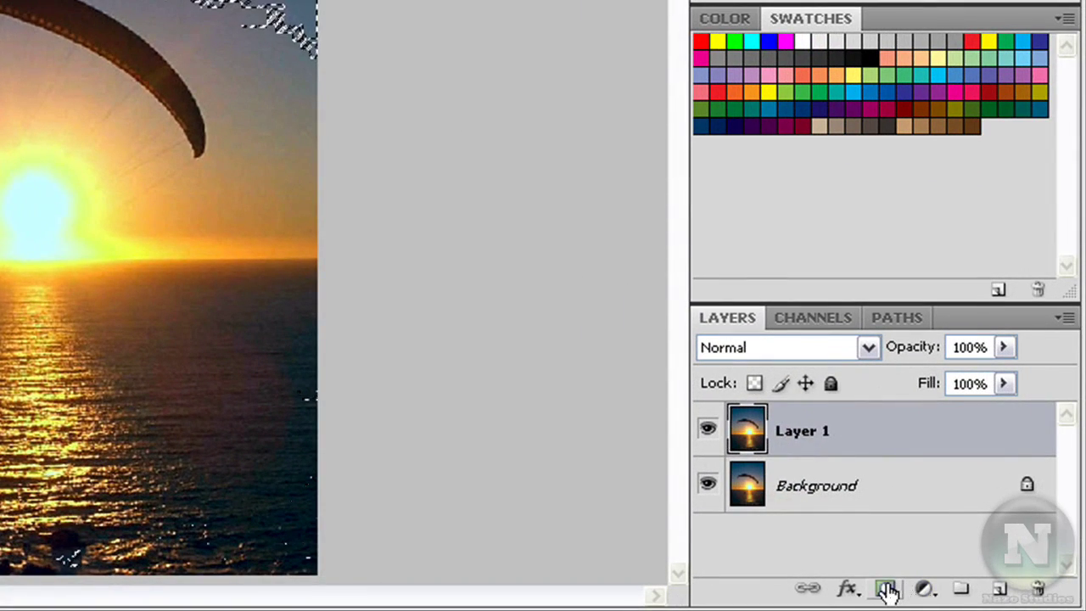
pyautogui.click(886, 589)
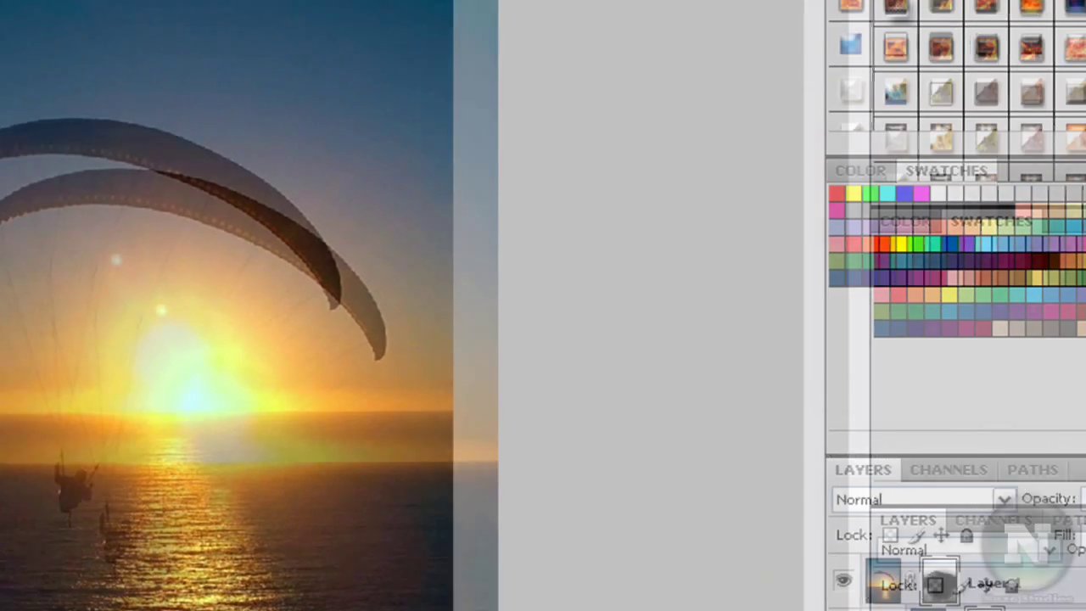
# - Open Gaussian Blur for Layer 1's mask with the radius at 1.5 pixels
pyautogui.click(44, 25)
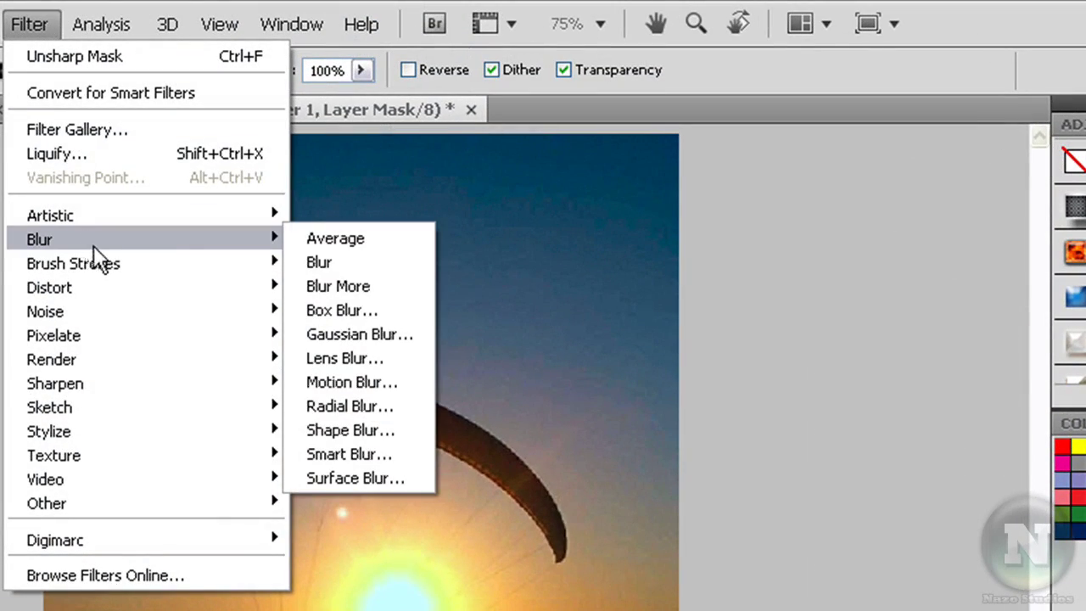
pyautogui.click(370, 336)
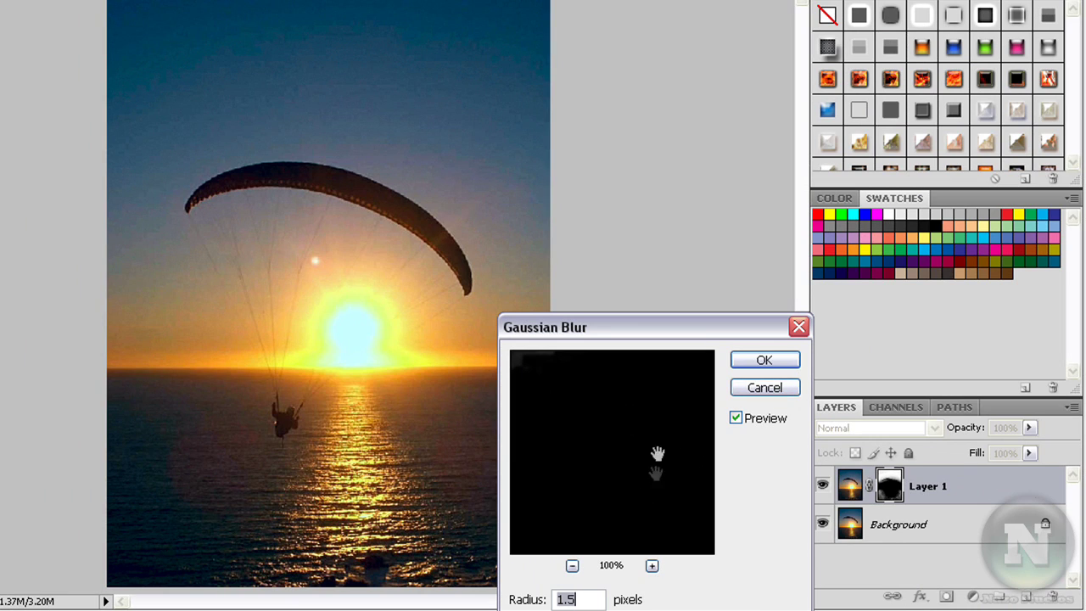
# - Cancel the pending blur and target Layer 1's image instead of its mask
pyautogui.click(764, 388)
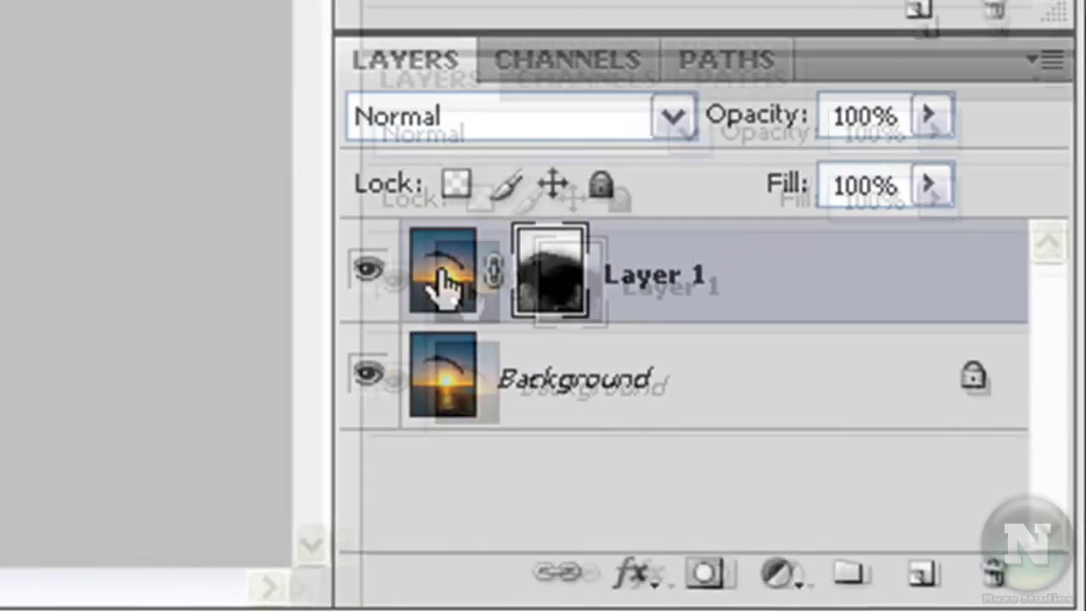
pyautogui.click(846, 487)
pyautogui.click(532, 259)
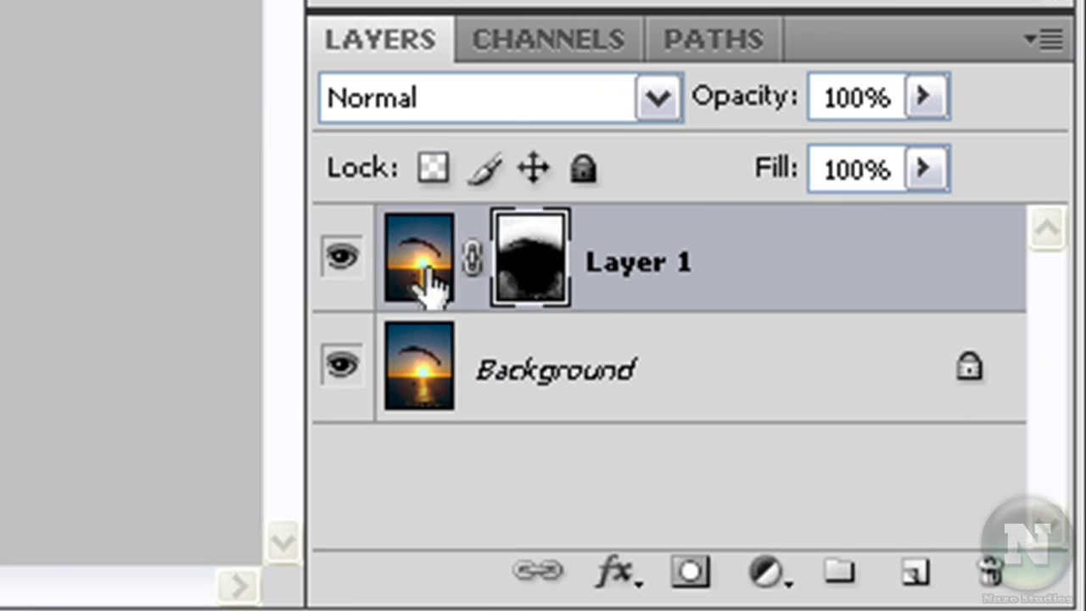
pyautogui.click(429, 279)
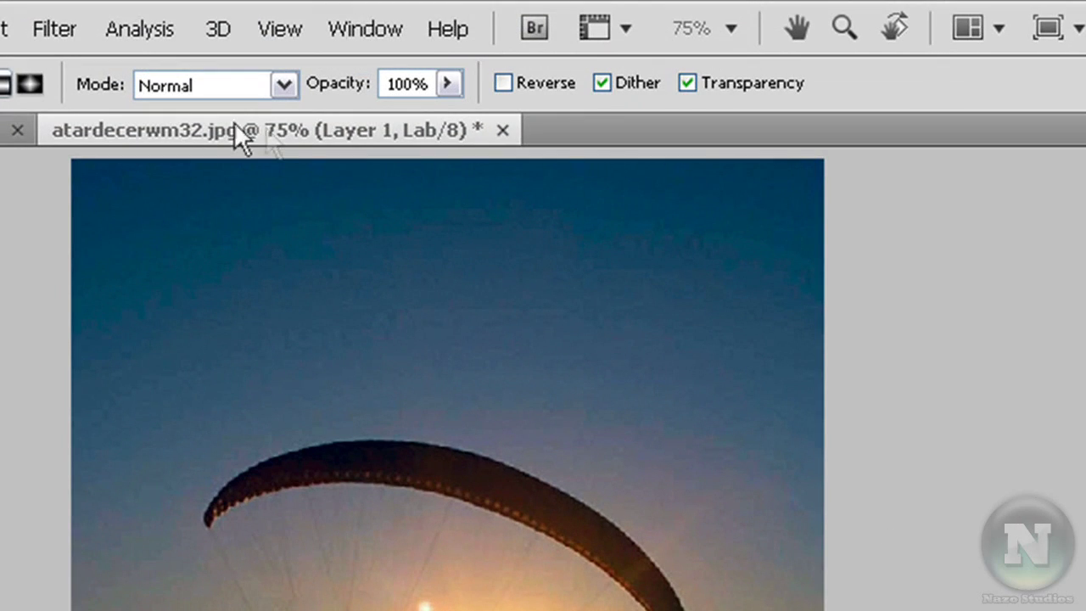
# - Apply a 3.5-pixel Gaussian Blur to Layer 1's image, then merge it with Background
pyautogui.click(52, 28)
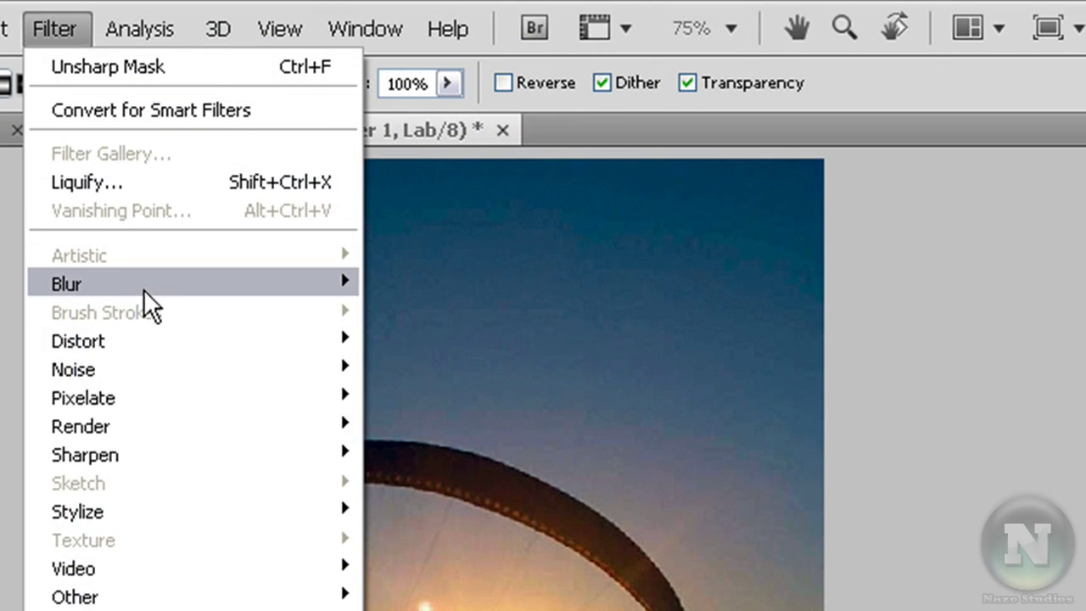
pyautogui.moveTo(101, 283)
pyautogui.click(449, 395)
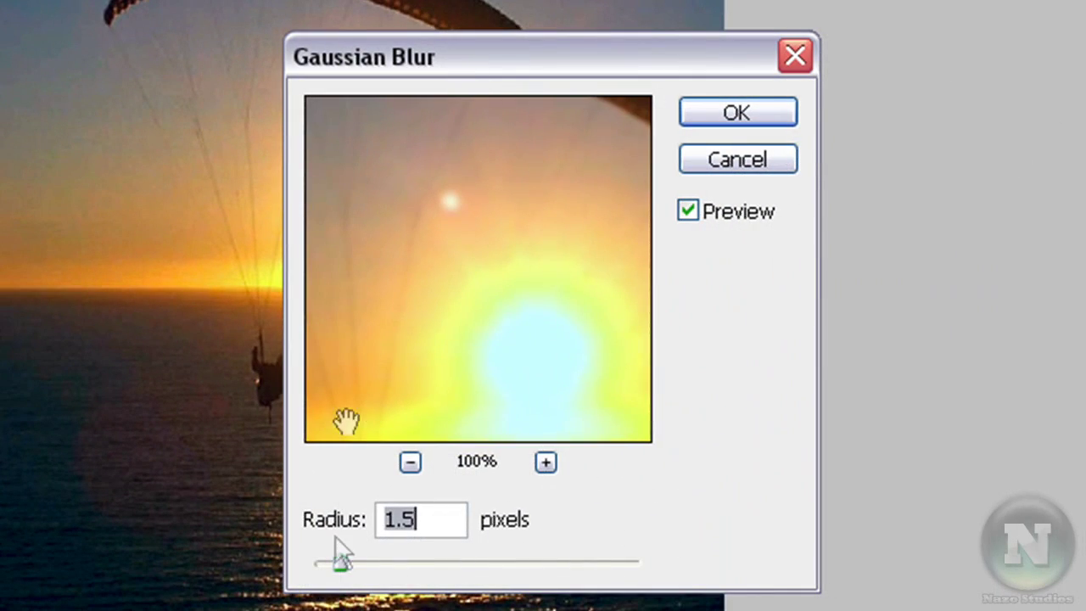
pyautogui.moveTo(341, 565); pyautogui.dragTo(376, 567)
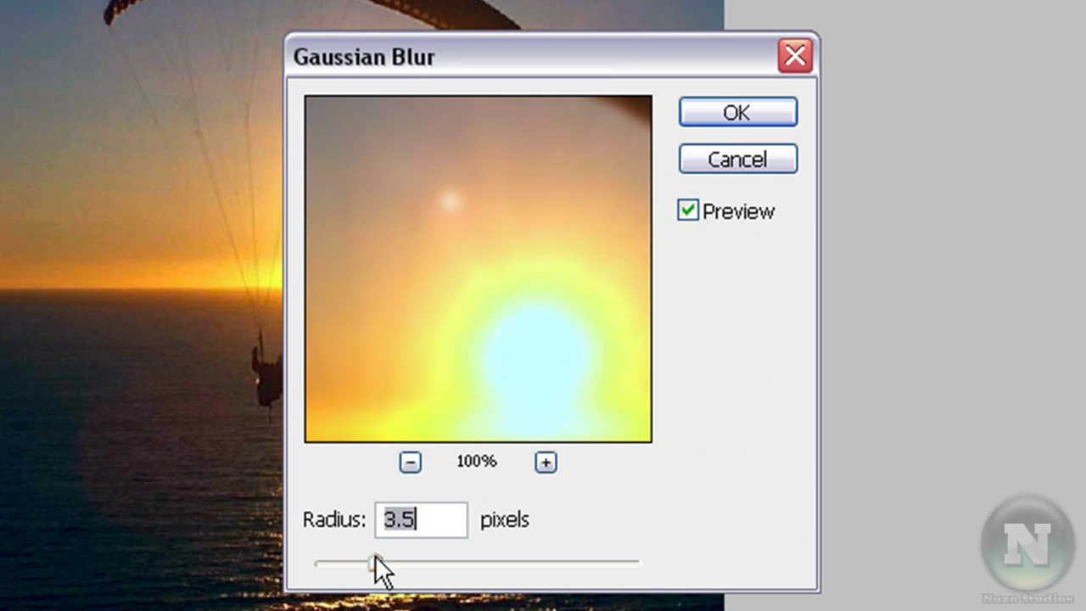
pyautogui.click(753, 107)
pyautogui.click(753, 112)
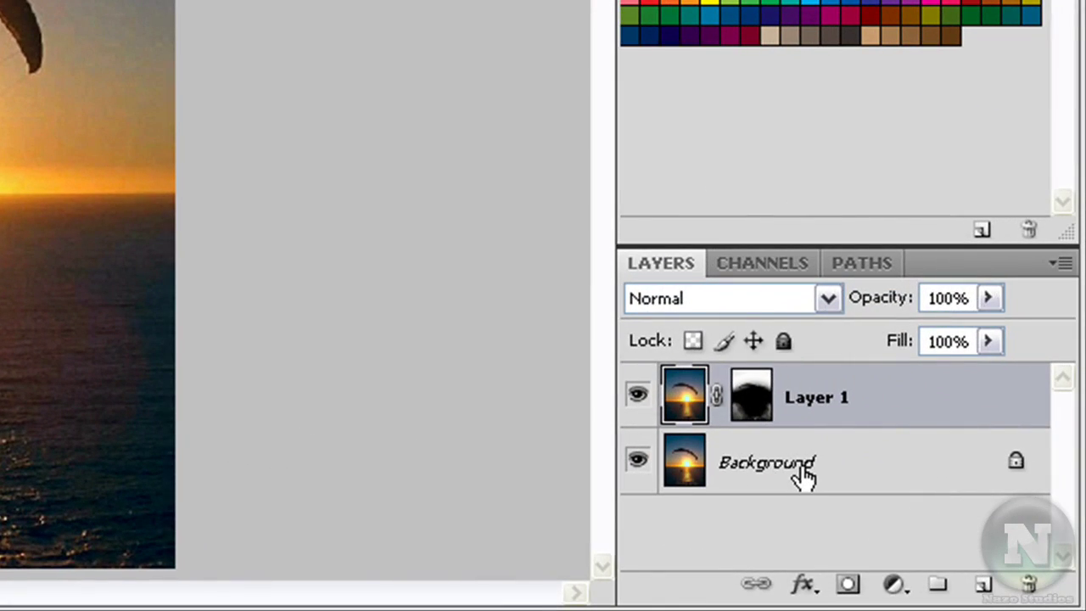
pyautogui.keyDown('shift'); pyautogui.click(801, 472); pyautogui.keyUp('shift')
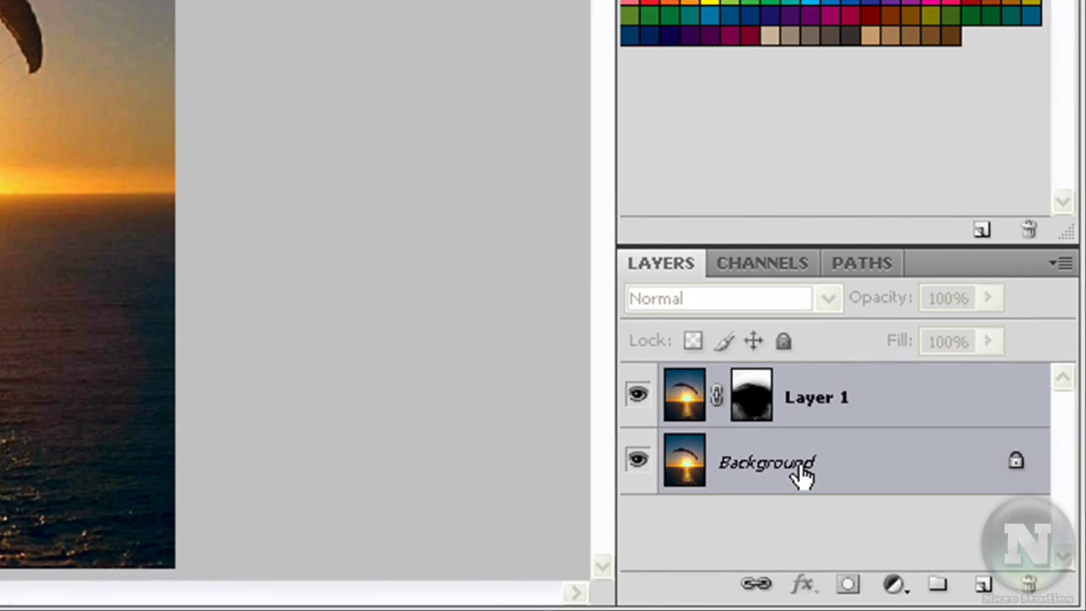
pyautogui.hotkey('ctrl', 'e')
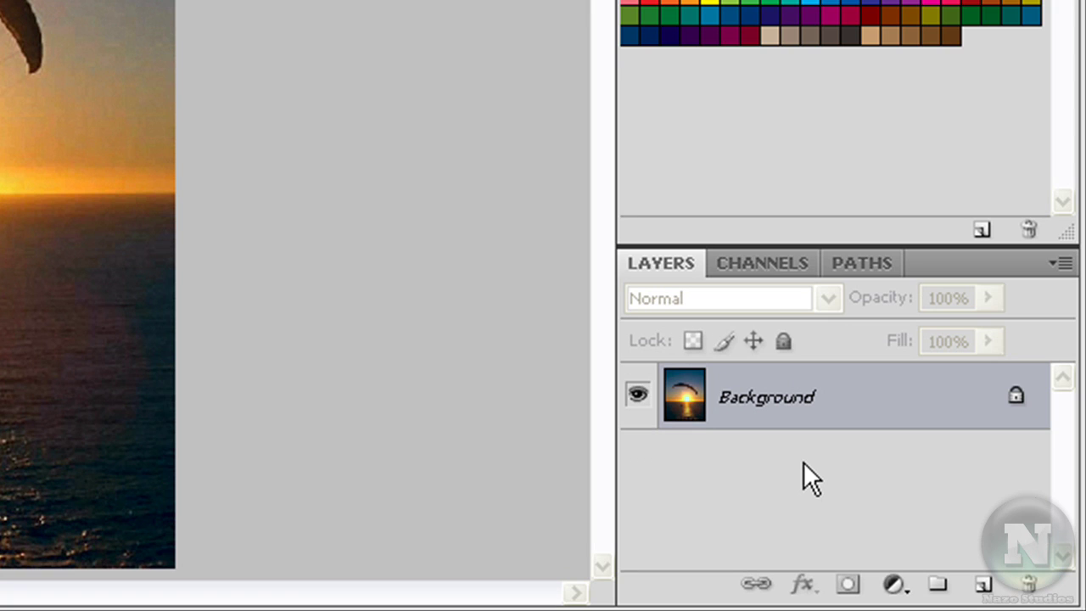
# - Add a new Layer 1 and fill it with a white-to-transparent gradient rising from the bottom
pyautogui.hotkey('ctrl', 'j')
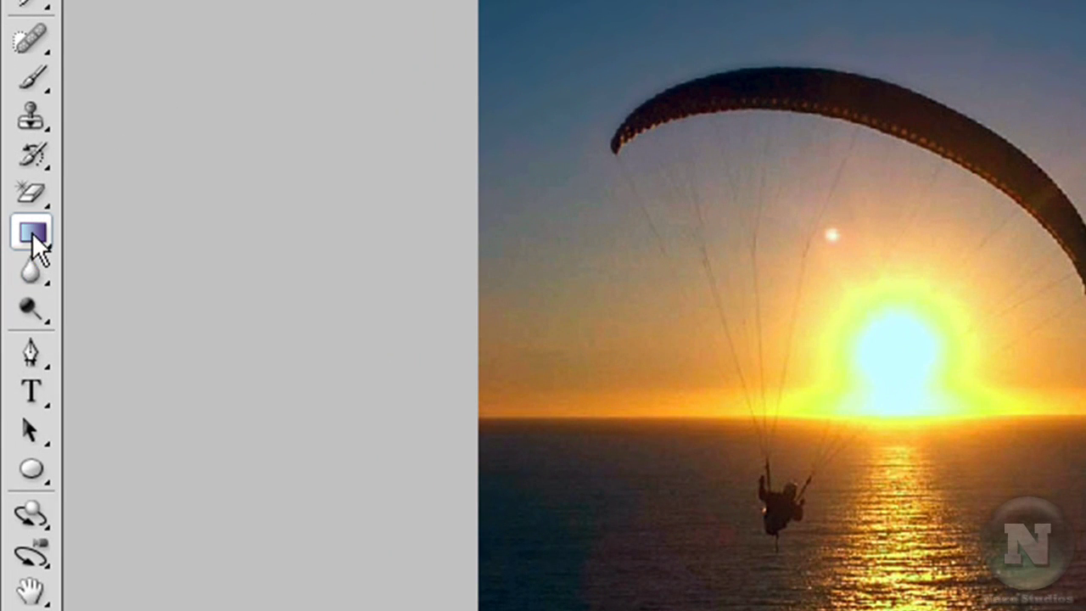
pyautogui.rightClick(32, 232)
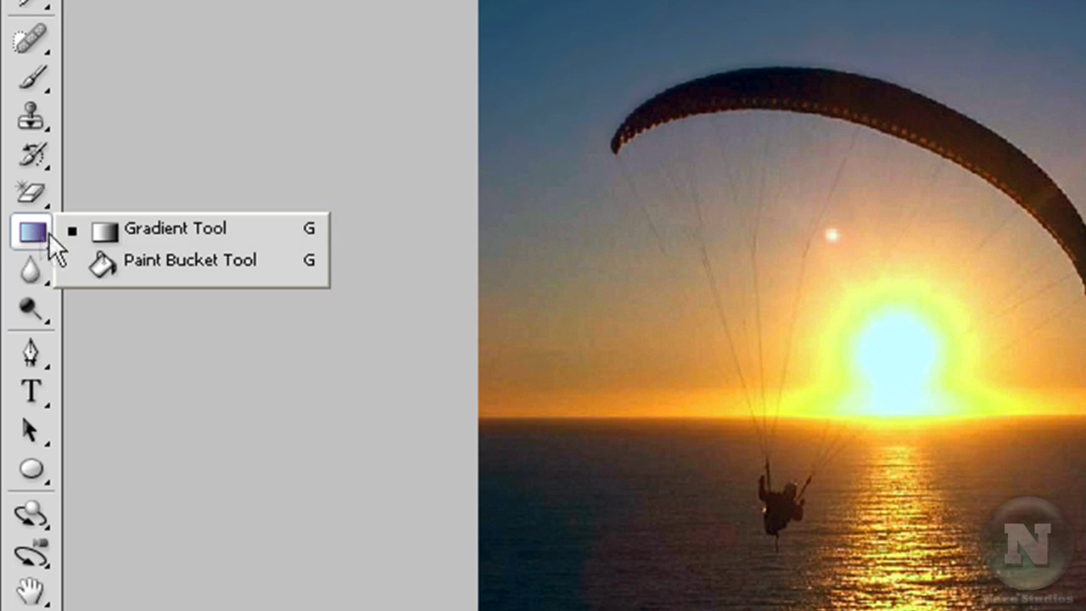
pyautogui.click(174, 229)
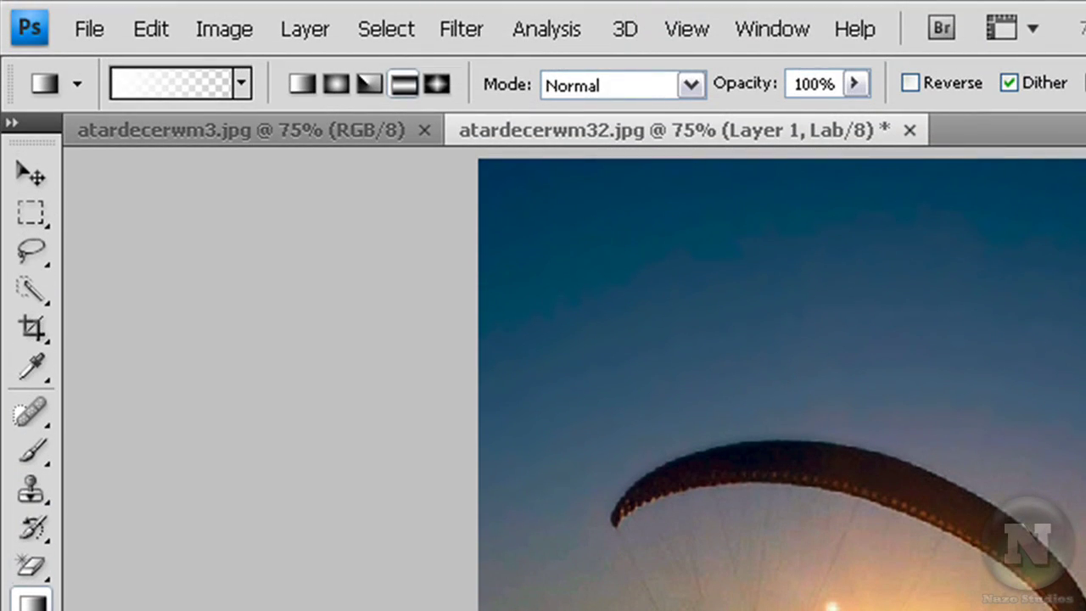
pyautogui.press('i')
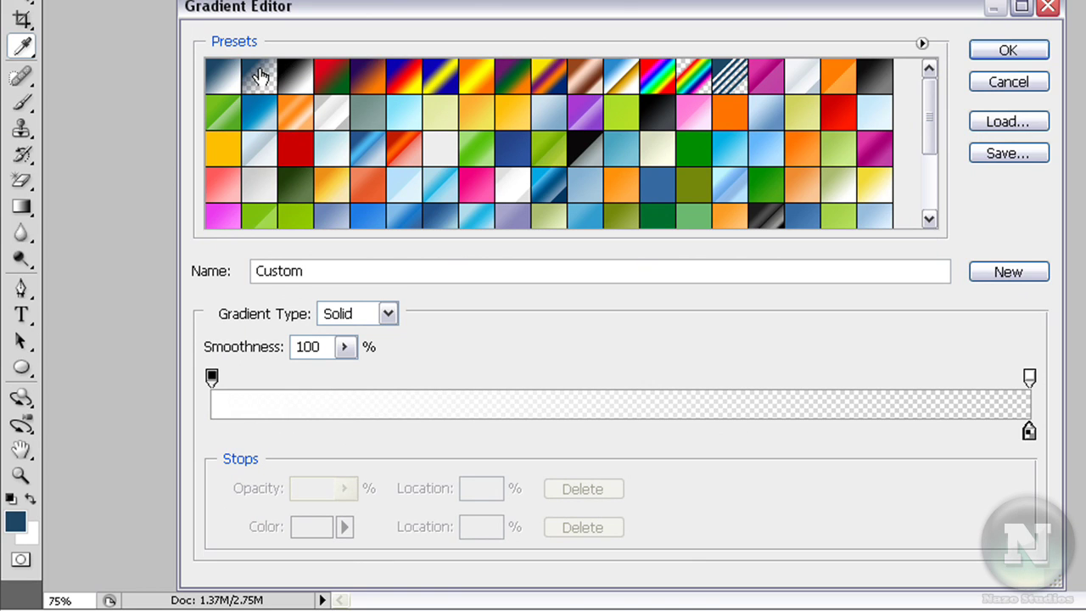
pyautogui.click(1011, 51)
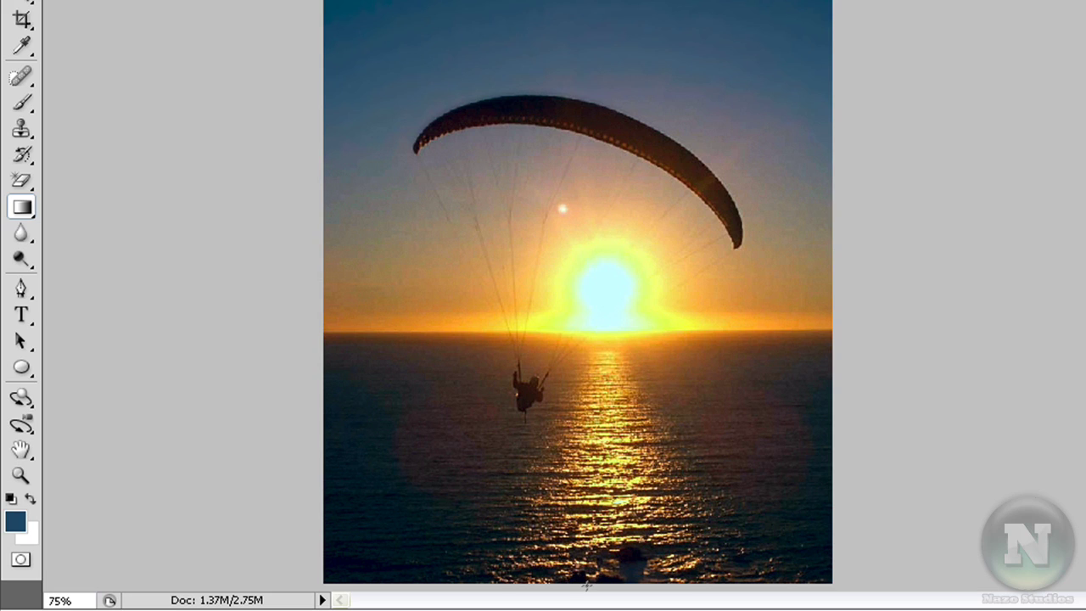
pyautogui.moveTo(586, 583); pyautogui.dragTo(586, 139)
pyautogui.moveTo(586, 135); pyautogui.dragTo(586, 136)
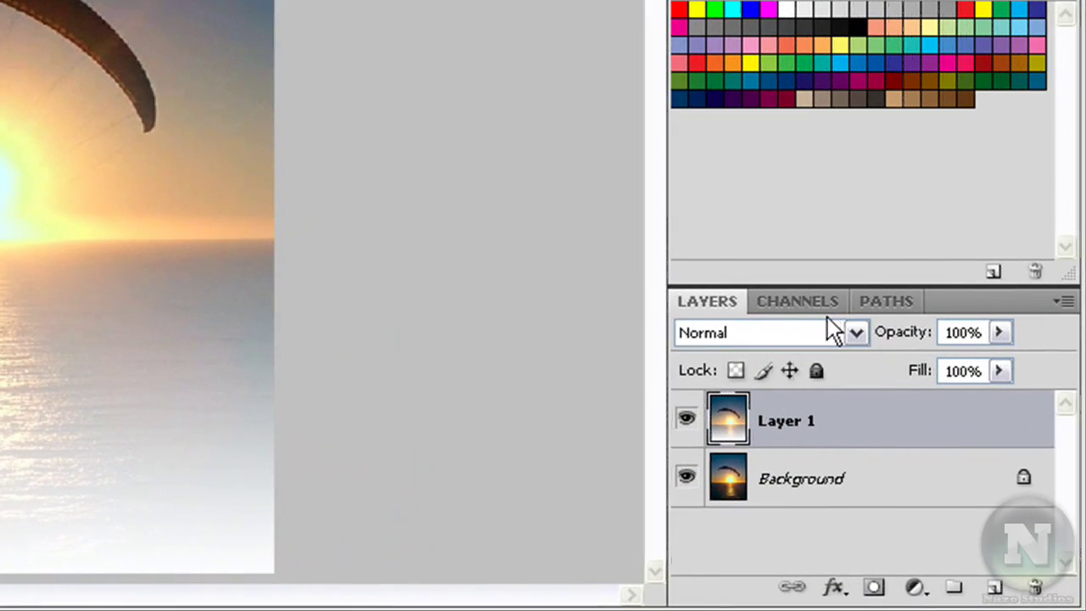
# - Set the gradient layer to Soft Light at 40% opacity and merge it into Background
pyautogui.click(848, 334)
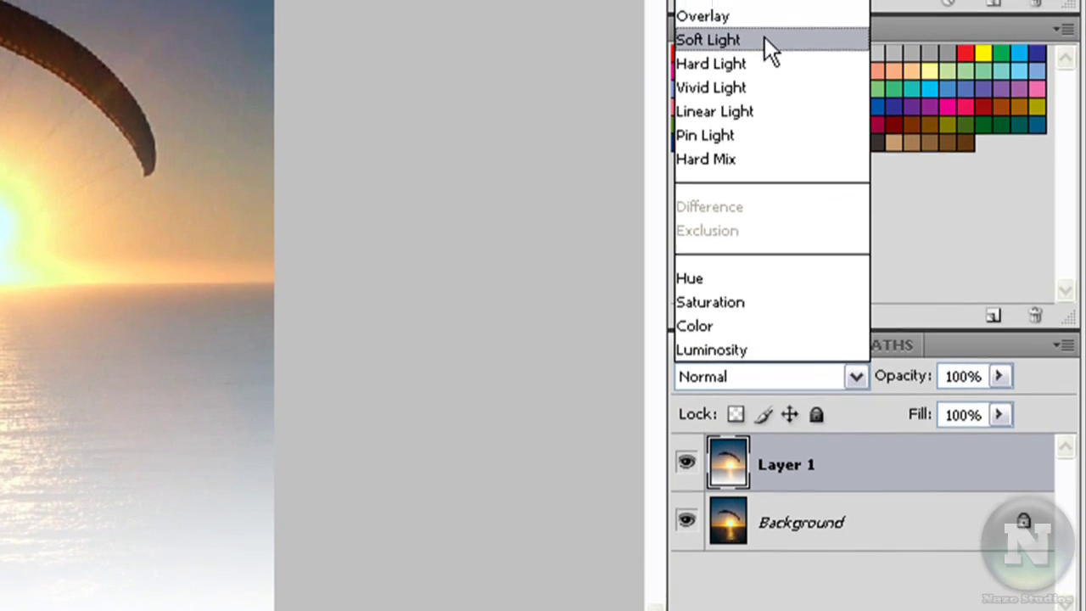
pyautogui.click(766, 40)
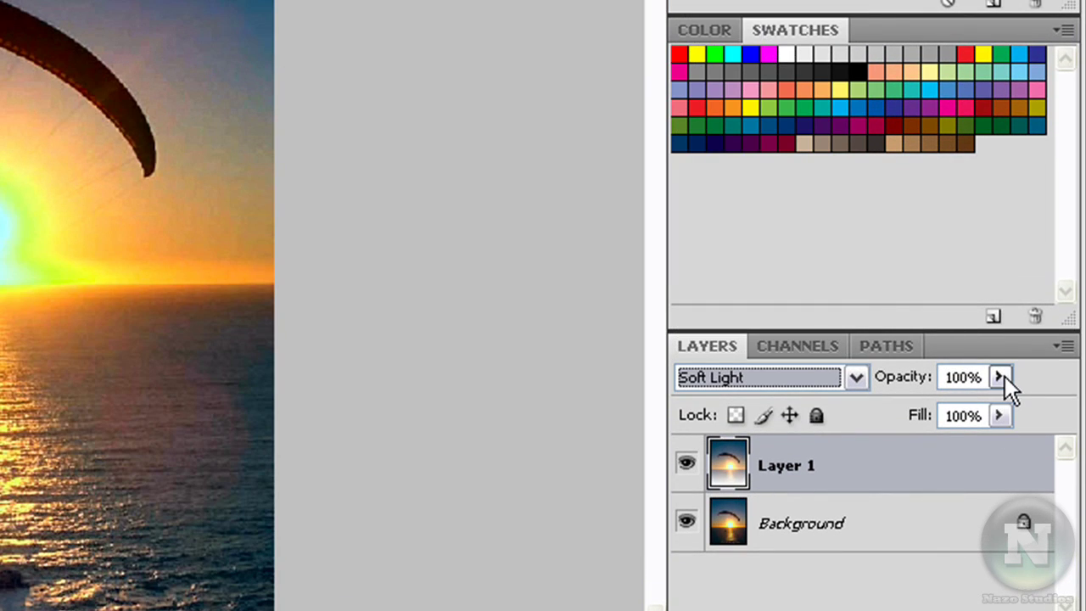
pyautogui.click(1000, 376)
pyautogui.moveTo(988, 411)
pyautogui.mouseDown()
pyautogui.moveTo(900, 414)
pyautogui.moveTo(912, 413)
pyautogui.mouseUp()
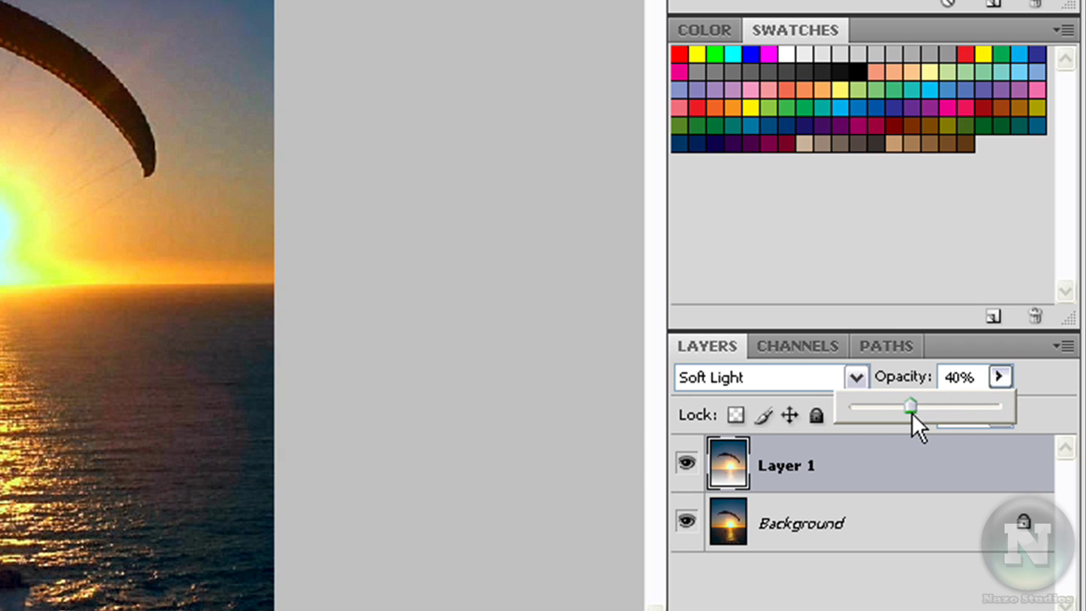
pyautogui.click(1051, 409)
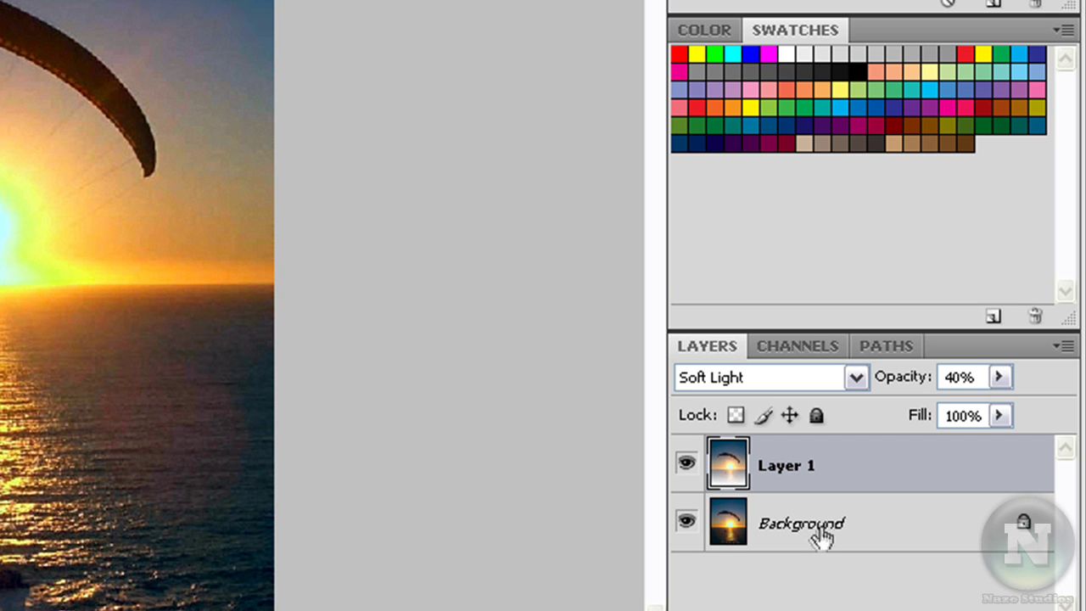
pyautogui.keyDown('shift'); pyautogui.click(838, 524); pyautogui.keyUp('shift')
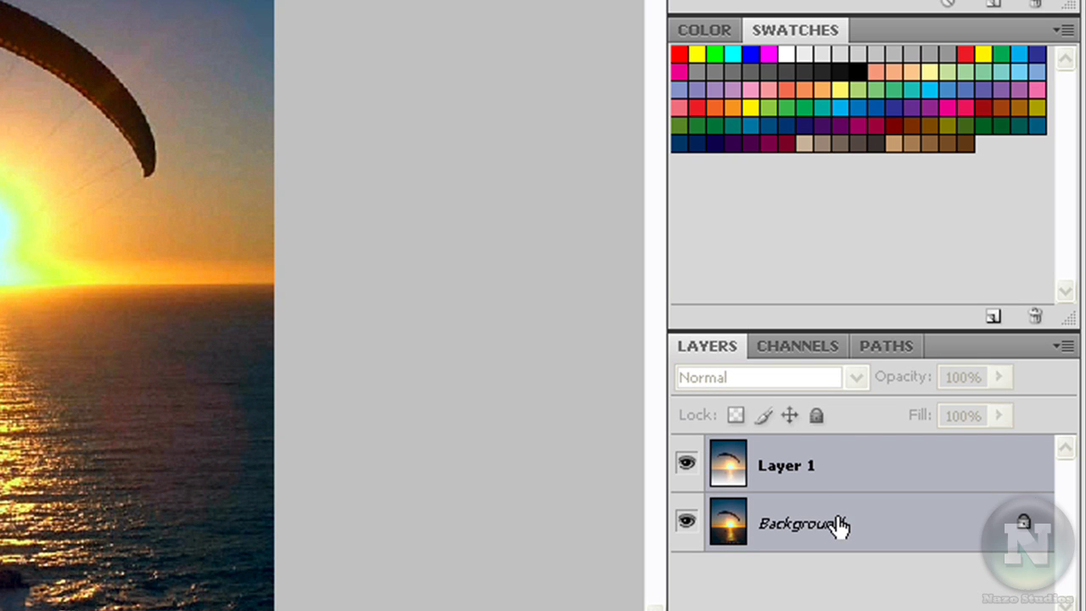
pyautogui.hotkey('ctrl', 'e')
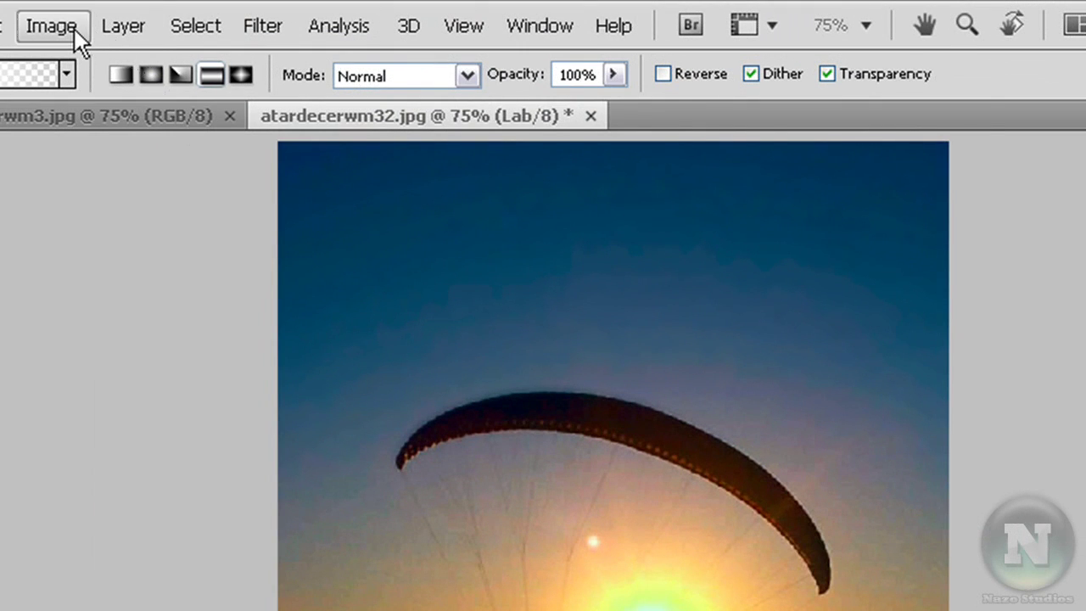
# - Convert the image from Lab to RGB Color mode
pyautogui.click(74, 29)
pyautogui.moveTo(127, 60)
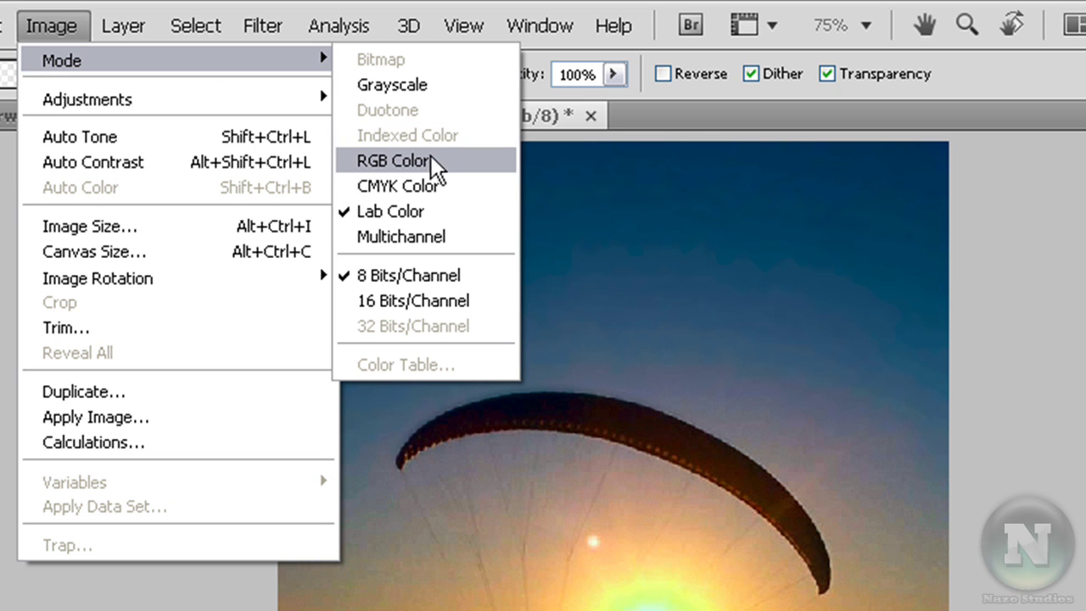
pyautogui.click(454, 162)
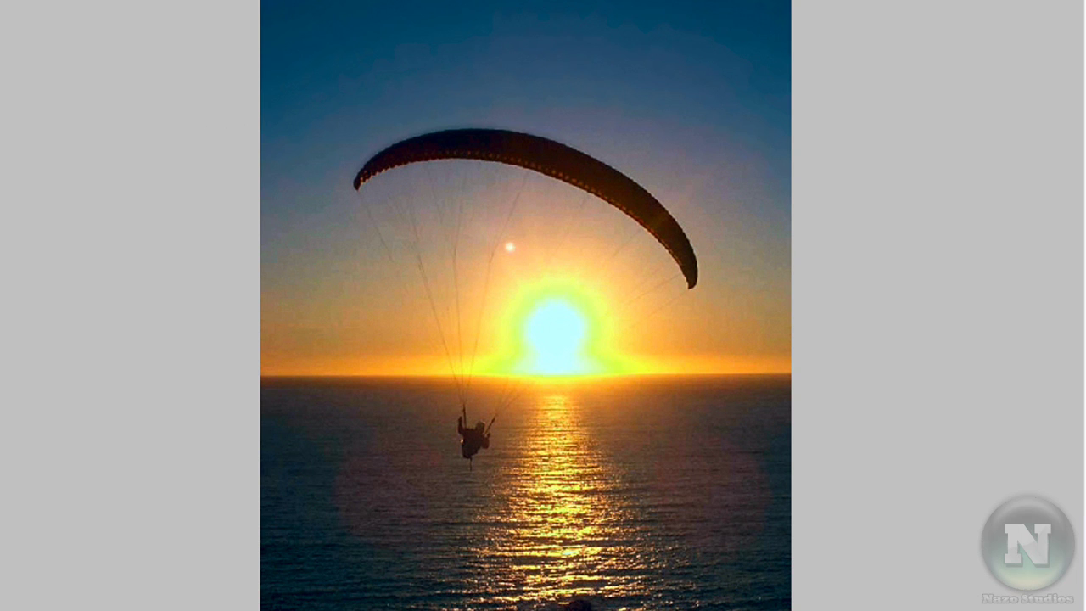
# - Toggle between the original and enhanced sunset photos, ending on the original
pyautogui.hotkey('ctrl', 'z')
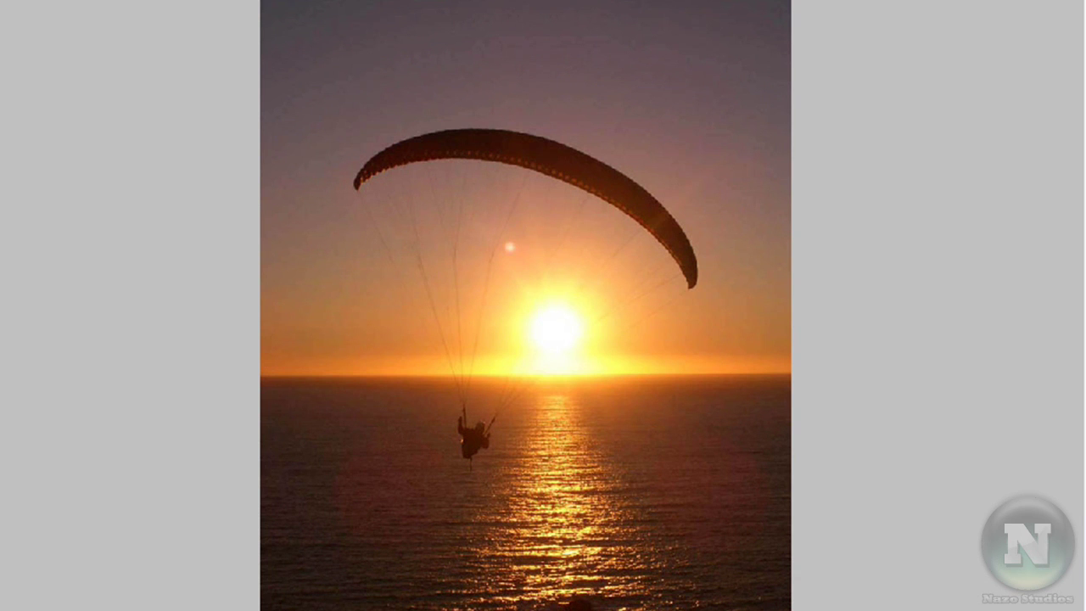
pyautogui.hotkey('ctrl', 'z')
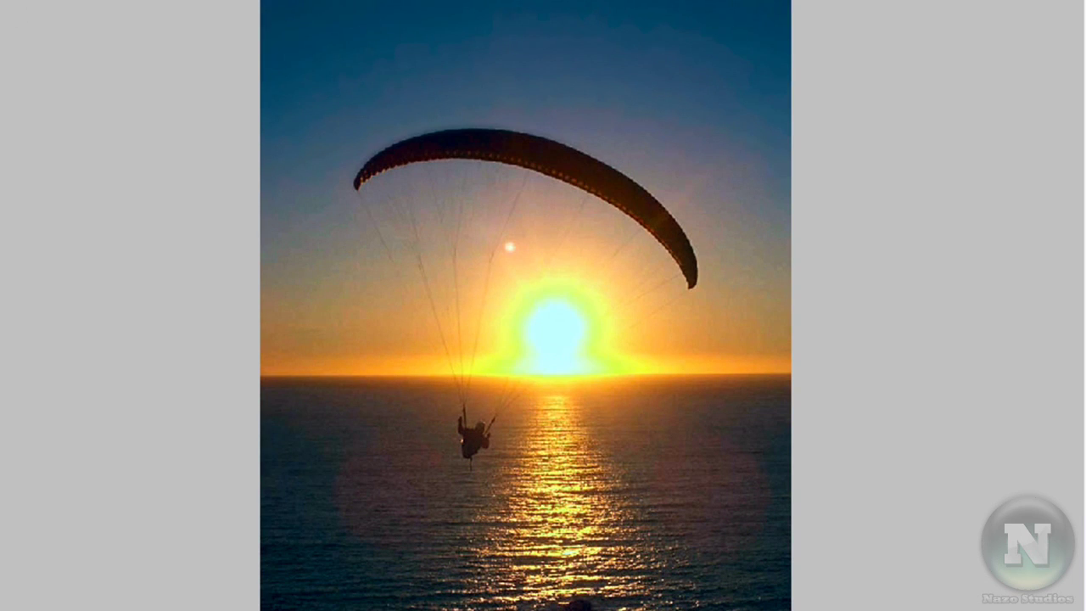
pyautogui.hotkey('ctrl', 'z')
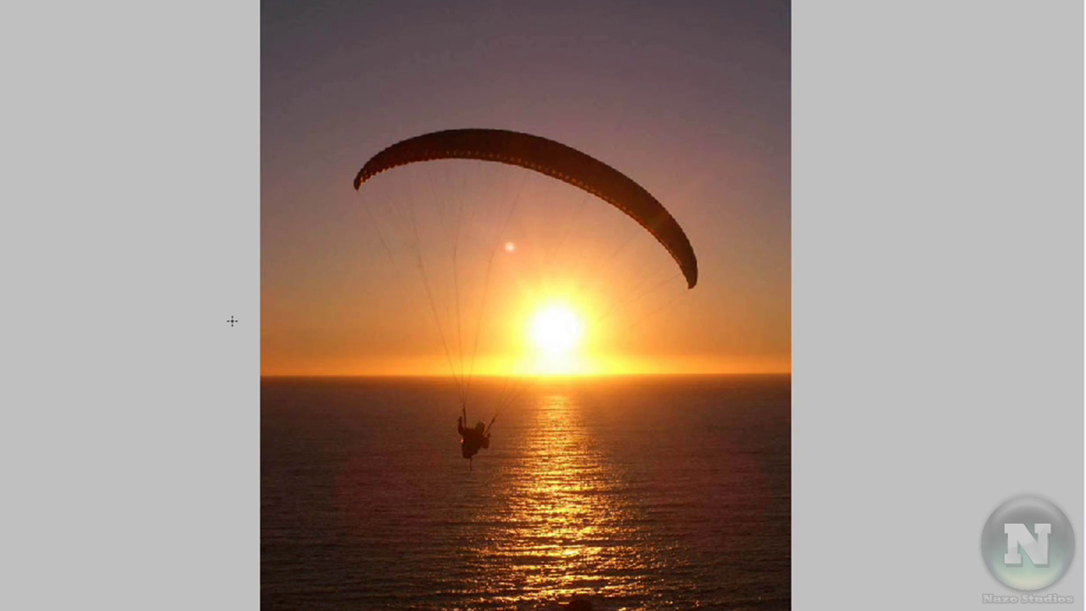